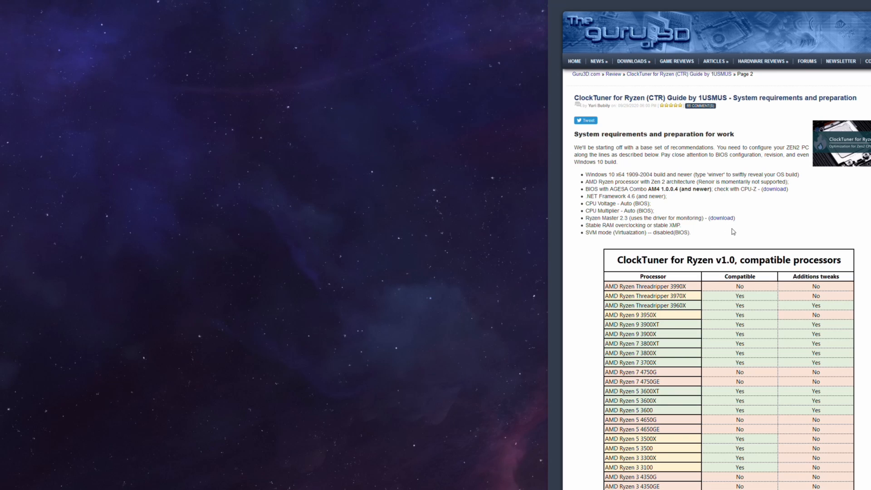
Read the guide's system requirements, LLC recommendations, additional ASUS motherboard settings and CTR installation instructions
scroll(731, 233, down, 1)
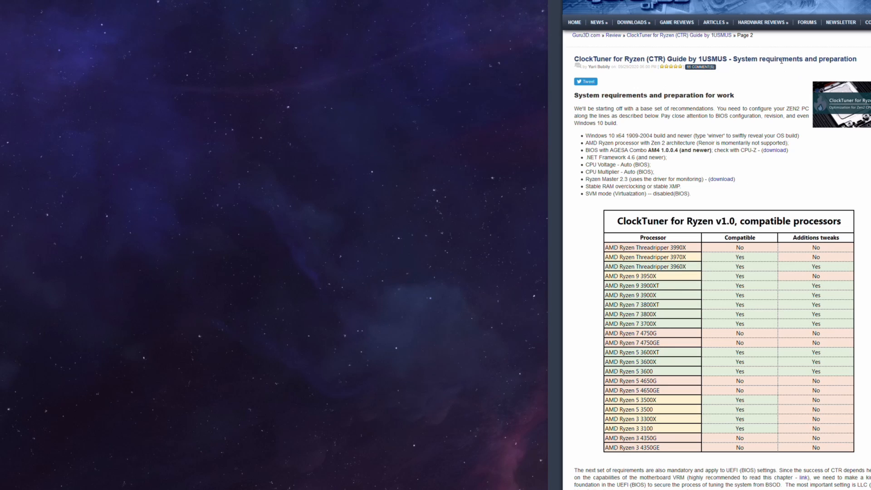
scroll(770, 182, down, 2)
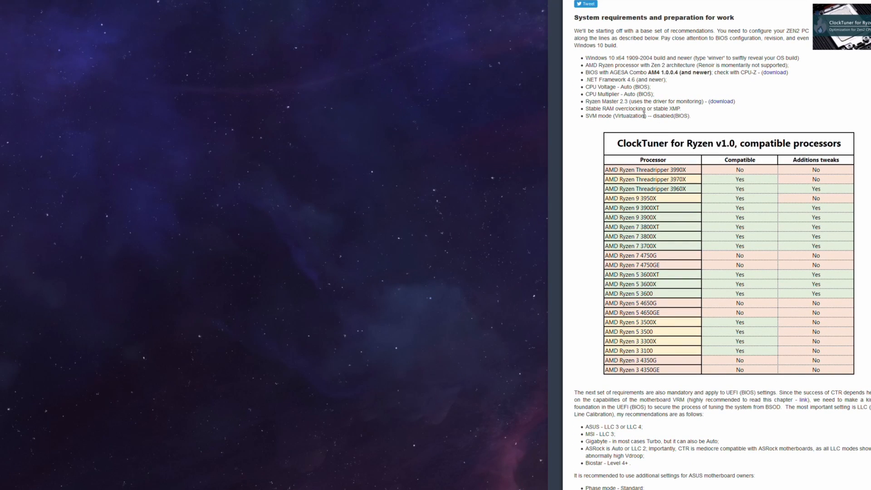
scroll(725, 222, down, 2)
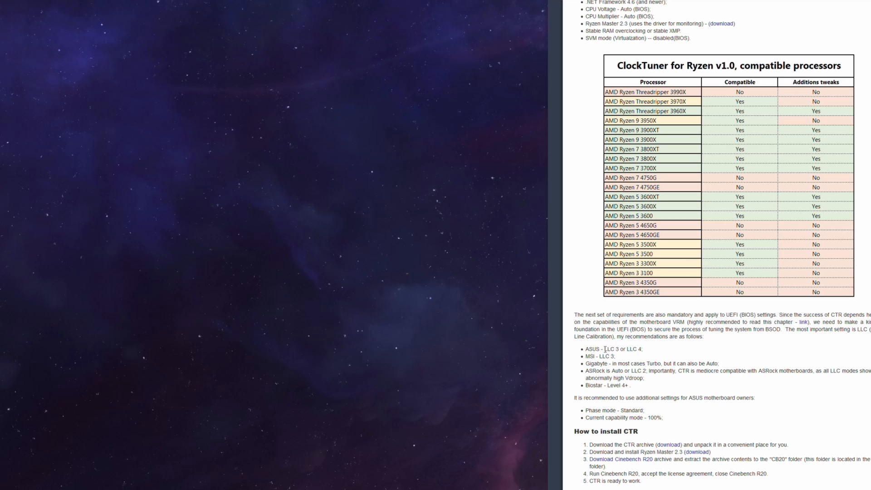
drag(606, 349, 625, 349)
click(625, 361)
drag(603, 410, 667, 415)
click(699, 406)
scroll(699, 385, down, 2)
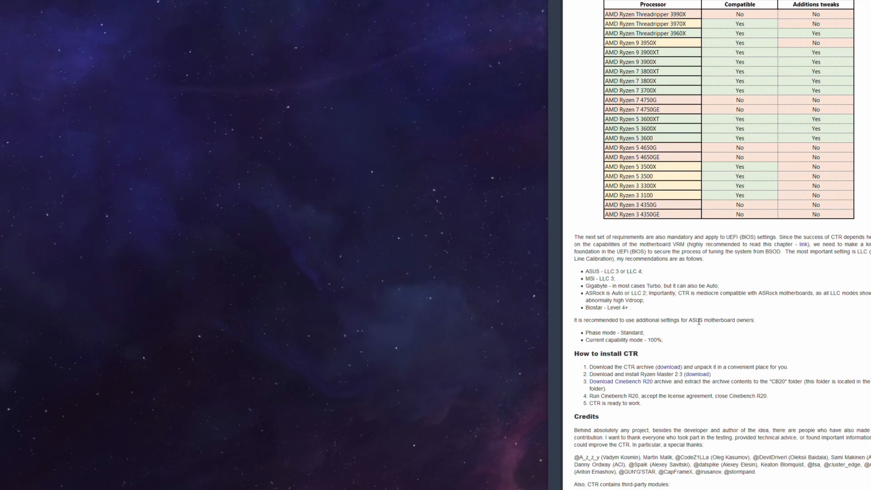
scroll(693, 323, down, 3)
scroll(712, 340, down, 1)
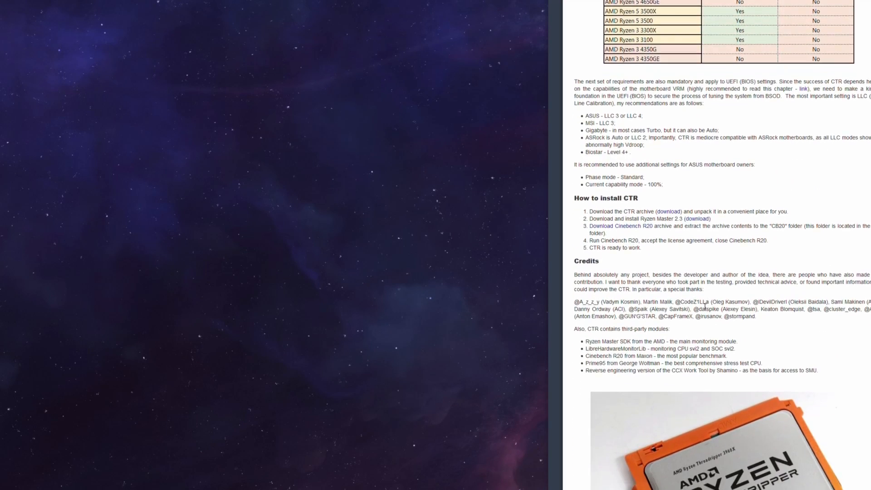
scroll(712, 341, up, 4)
scroll(646, 357, up, 7)
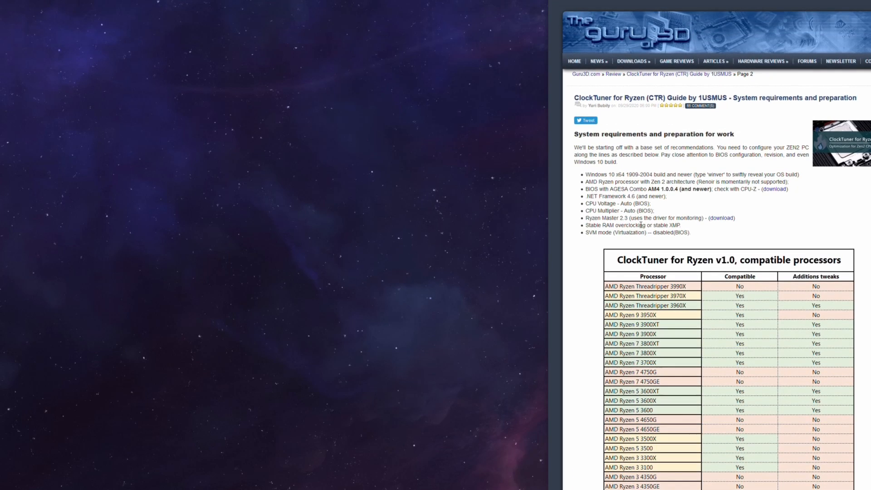
Review the guide's SVM mode requirement and its table of processors compatible with ClockTuner for Ryzen v1.0
scroll(701, 305, down, 1)
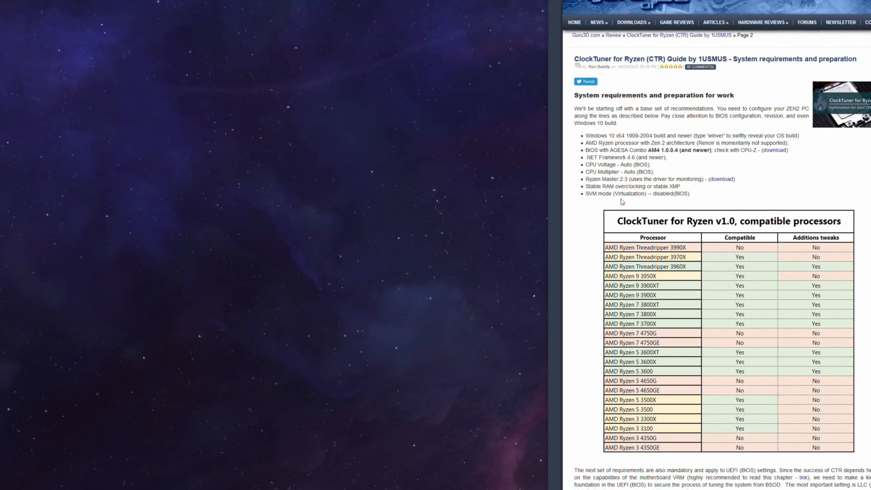
drag(586, 194, 674, 195)
click(701, 213)
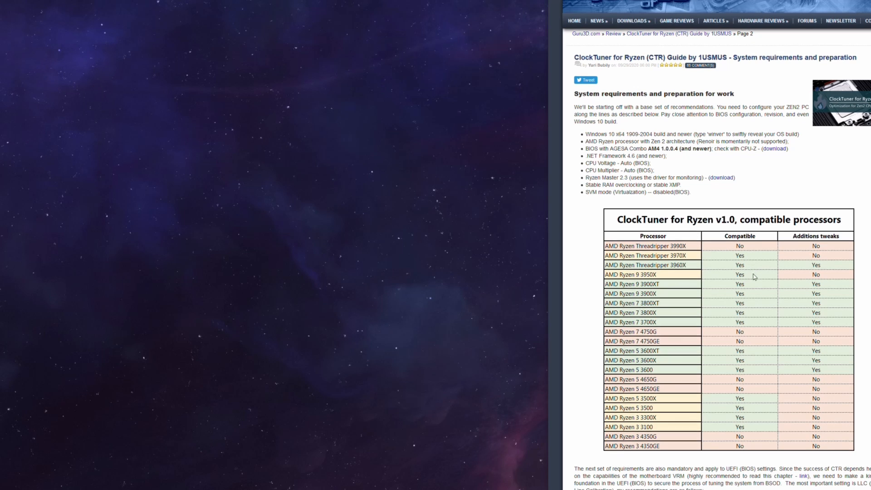
scroll(750, 267, down, 3)
scroll(736, 198, up, 3)
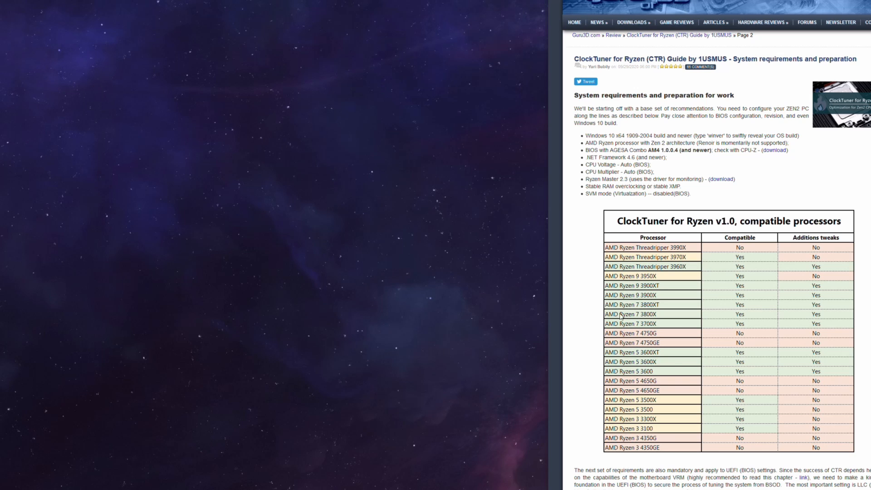
scroll(681, 334, down, 3)
scroll(681, 334, down, 5)
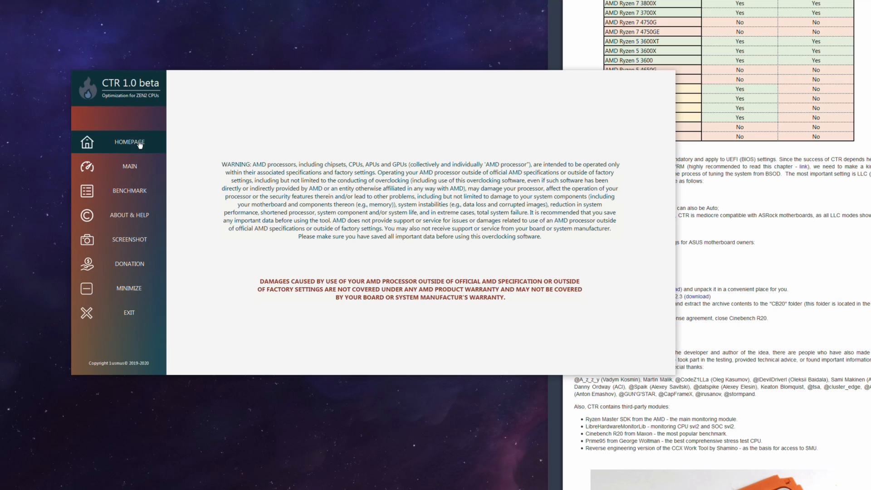
Show CTR's main page and open the guide's "ClockTuner for Ryzen (CTR)" chapter
click(129, 167)
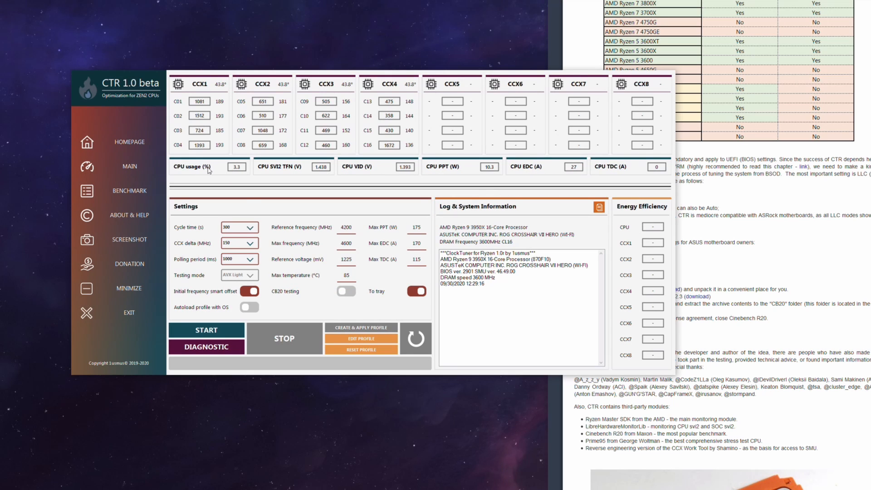
click(714, 366)
scroll(715, 366, down, 5)
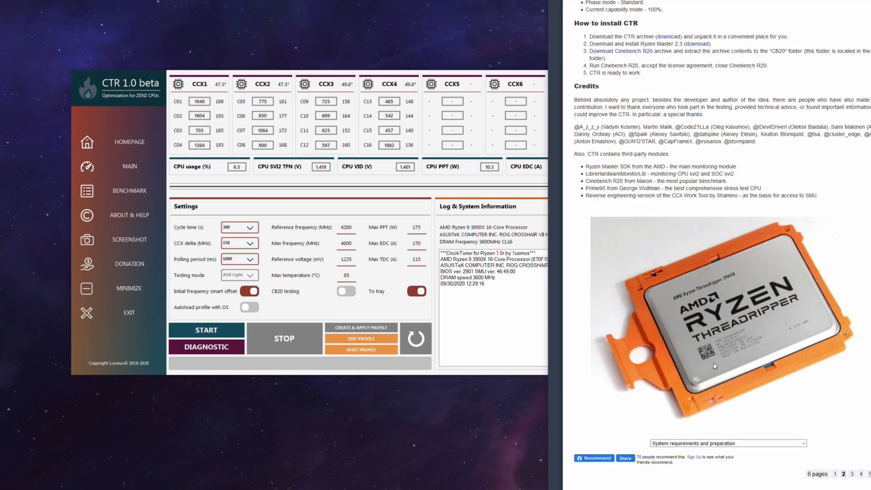
scroll(715, 366, down, 2)
click(715, 355)
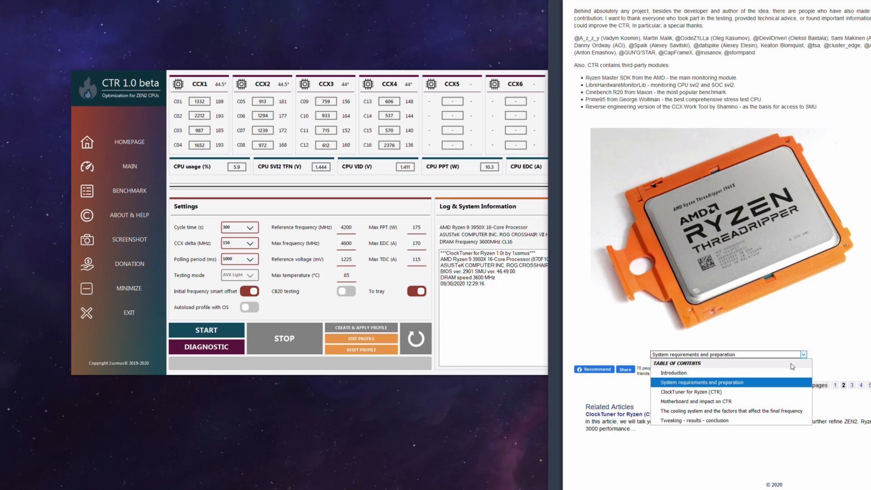
click(714, 392)
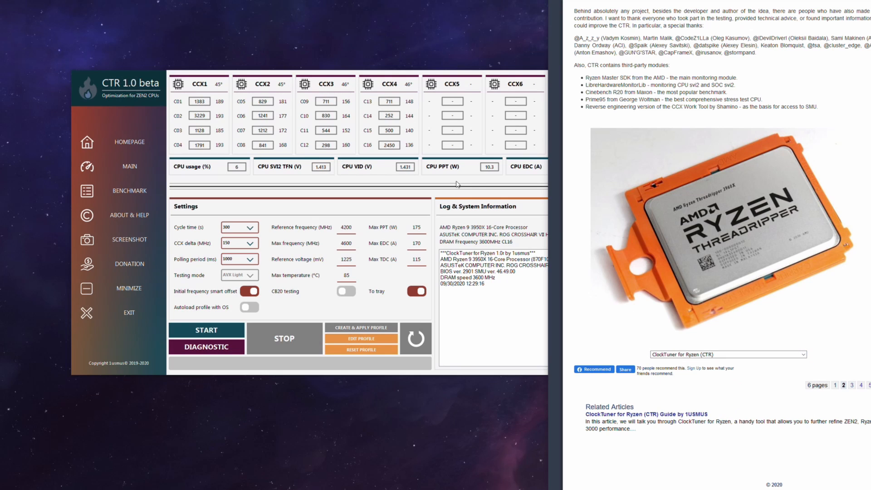
Compare the guide's explanation of the CCX information bar, CPPC tags and energy parameters with CTR's own readings
click(423, 195)
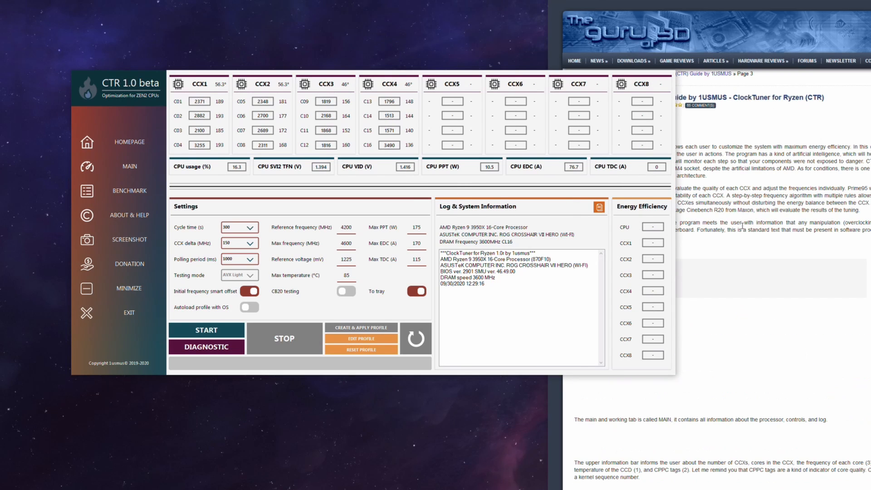
click(742, 225)
scroll(577, 217, down, 7)
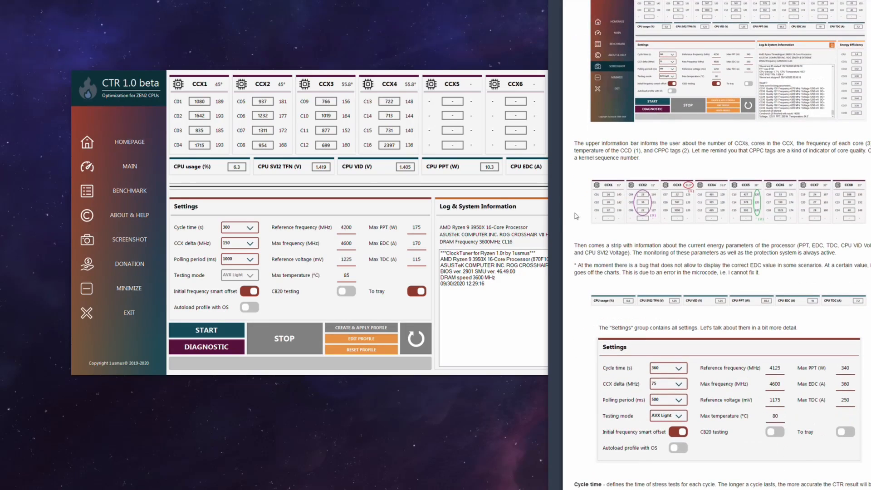
click(357, 195)
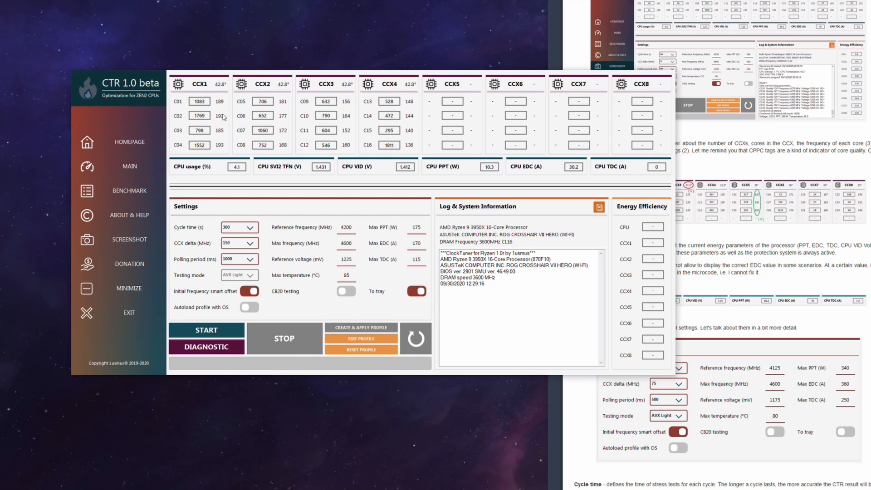
click(765, 223)
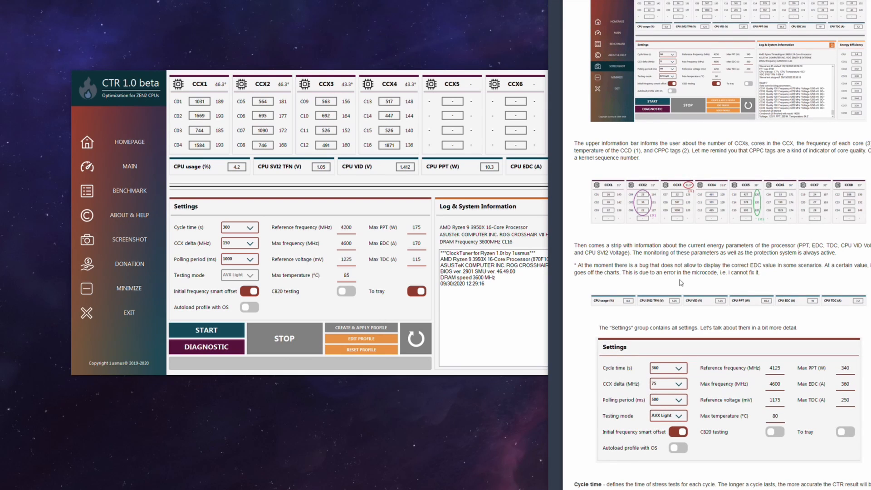
scroll(681, 282, down, 5)
scroll(667, 257, up, 5)
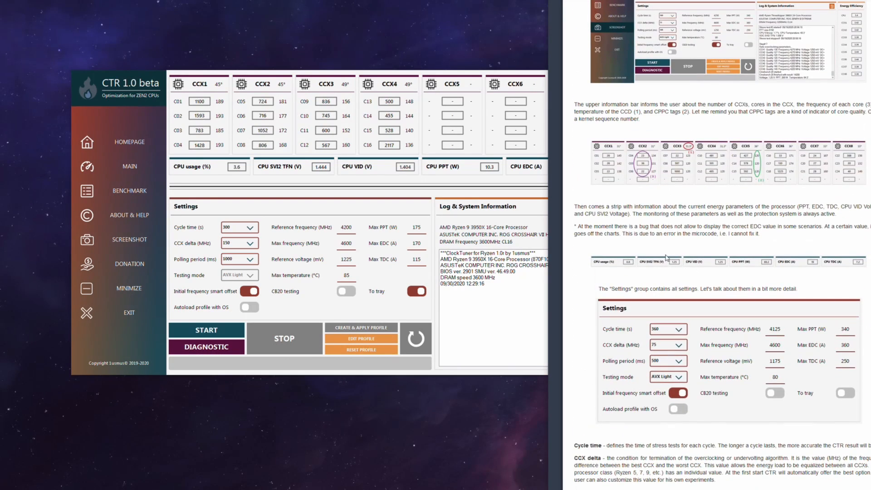
scroll(726, 217, up, 2)
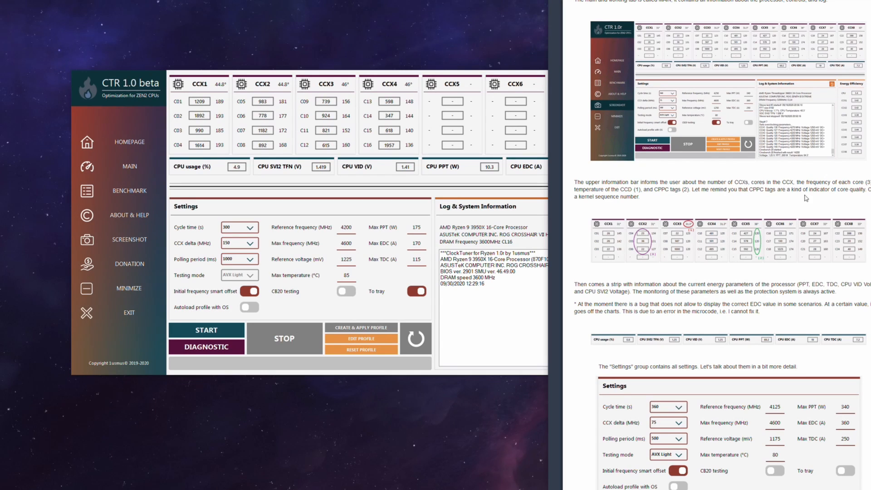
drag(820, 190, 870, 189)
click(845, 204)
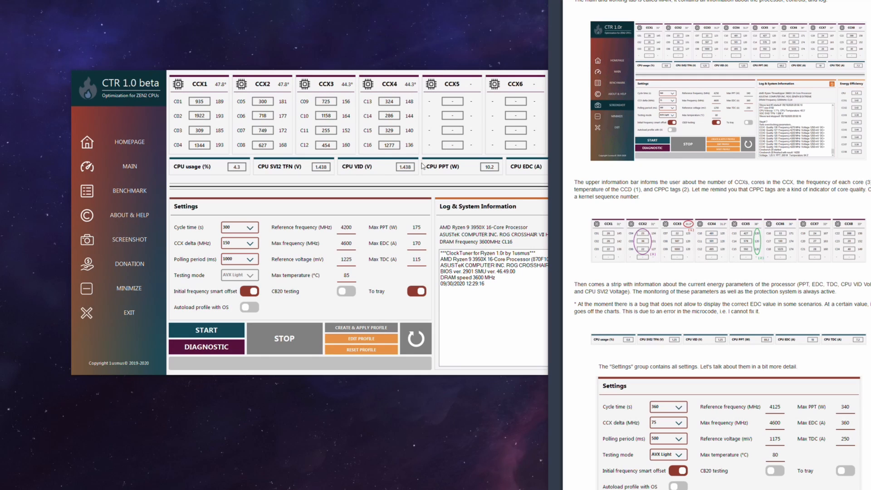
Check the available cycle time options in CTR's settings and keep 300 s
click(366, 183)
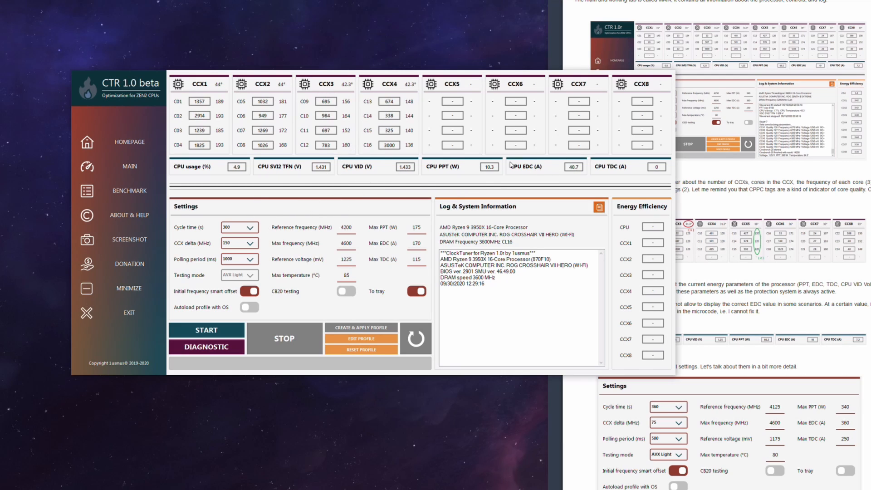
click(251, 228)
click(251, 229)
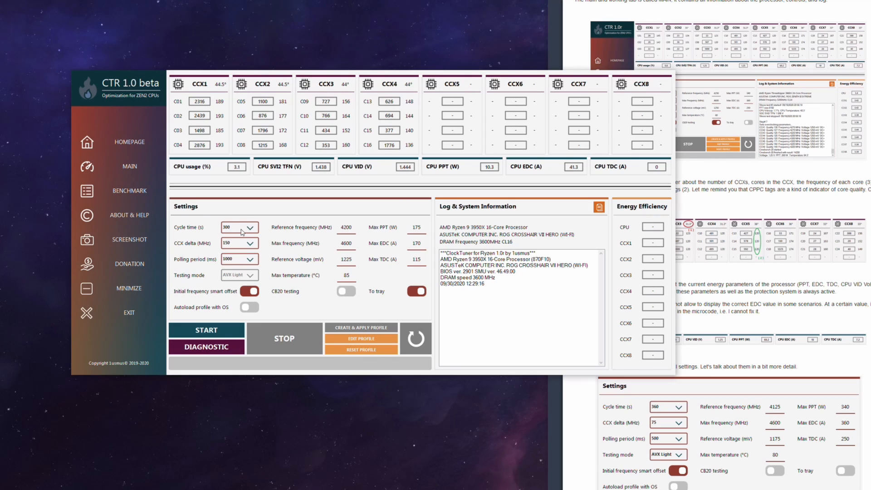
click(251, 229)
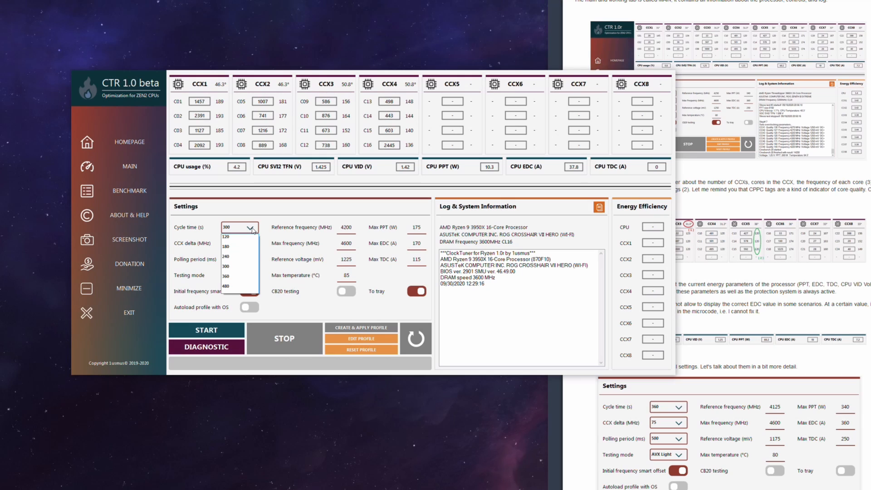
click(252, 230)
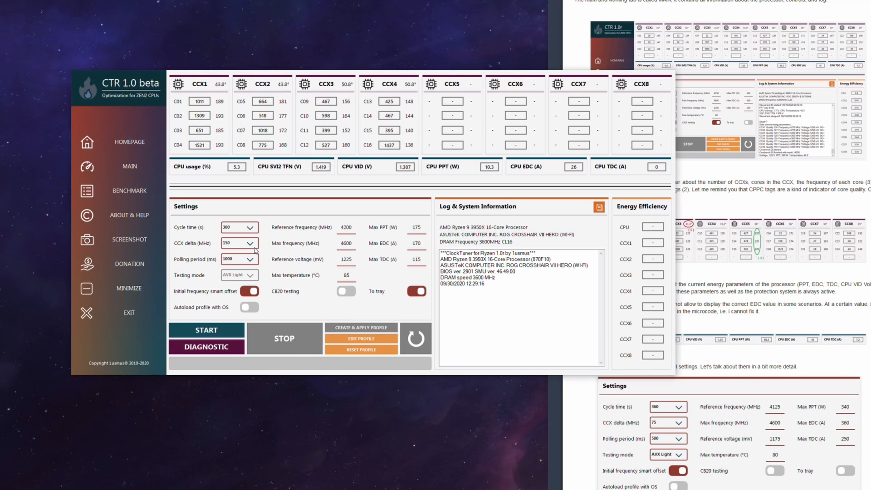
Read the guide's setting descriptions and the recommended CCX delta for Ryzen 9 X-suffix and XT-suffix processors
click(754, 287)
scroll(753, 287, down, 9)
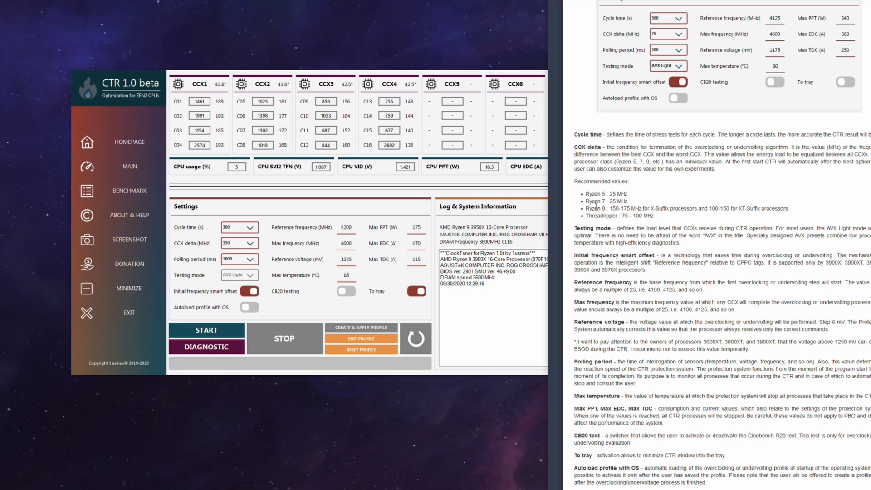
drag(612, 208, 635, 209)
click(636, 215)
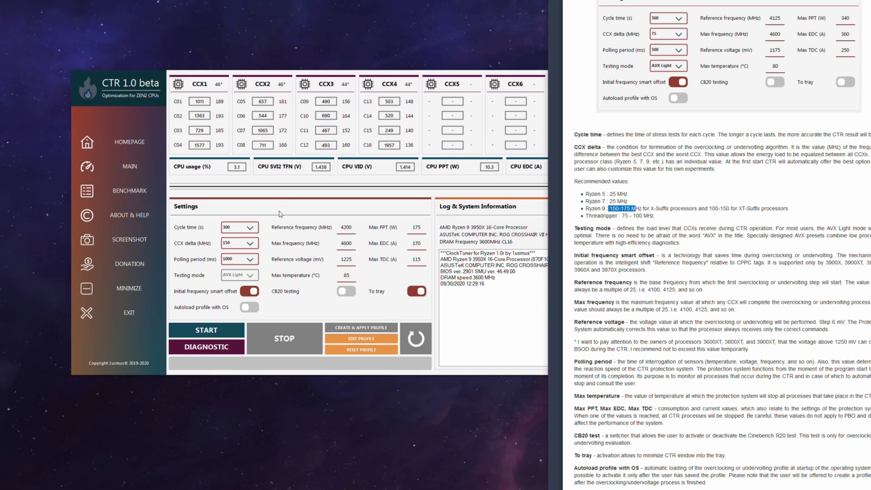
drag(712, 208, 747, 209)
click(748, 209)
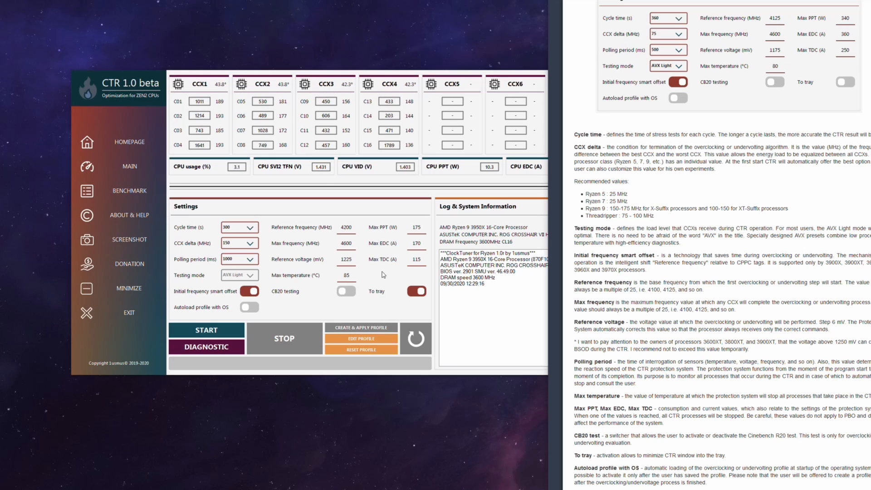
Set CTR's polling period to 500 ms and enable CB20 testing
click(246, 259)
click(245, 267)
click(250, 257)
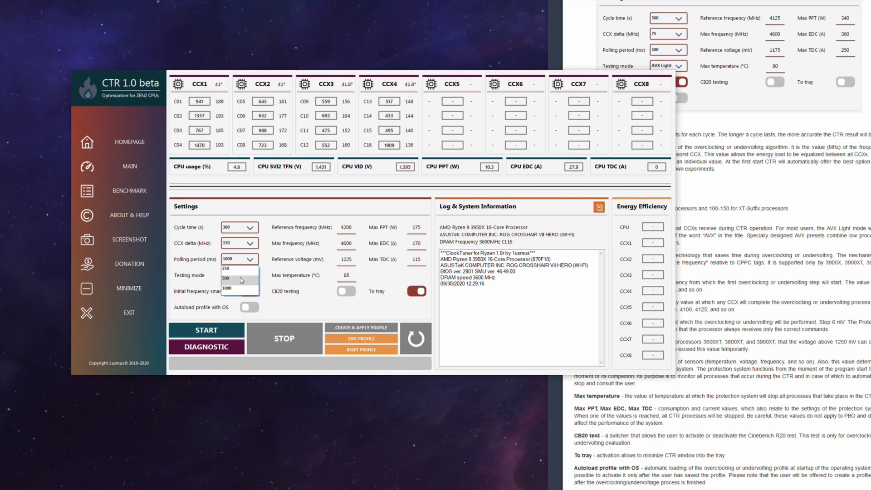
click(238, 274)
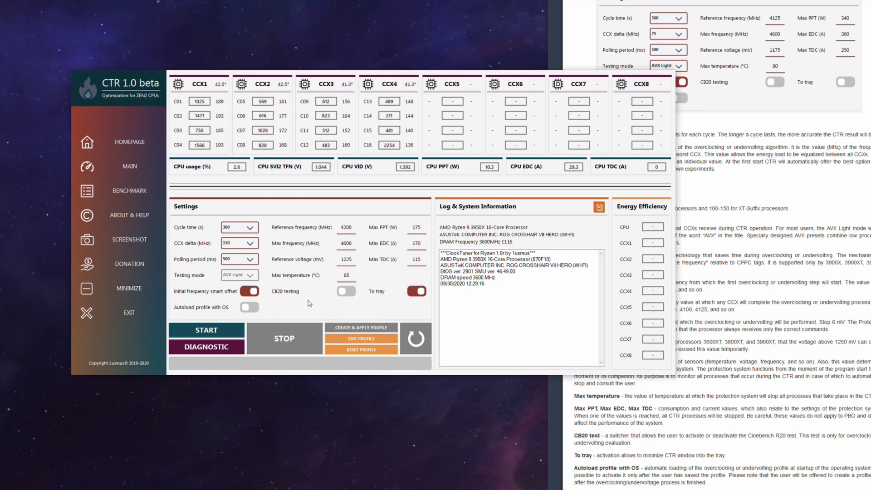
click(346, 292)
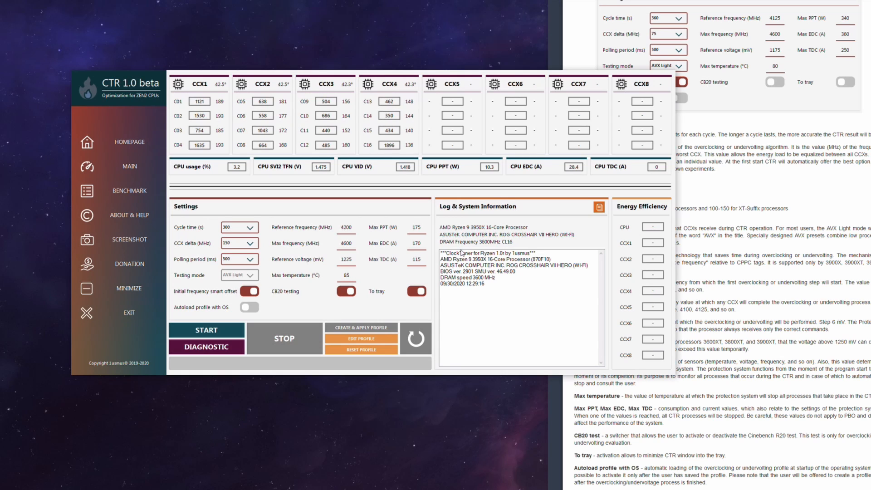
Run CTR's diagnostic on the processor and review the step results and recommended values in the log
click(701, 278)
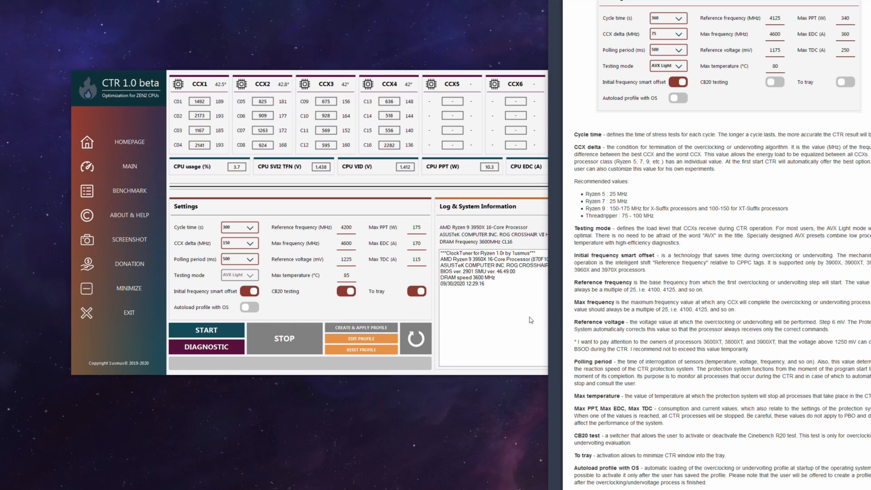
click(535, 229)
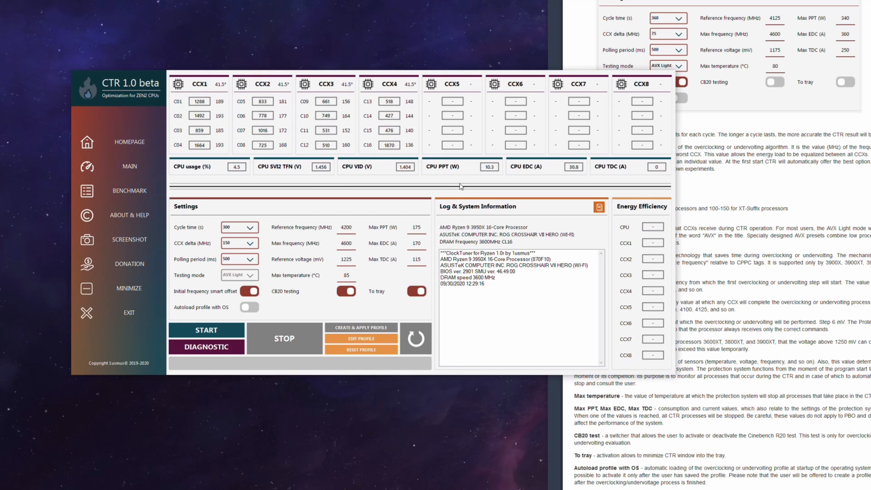
click(223, 346)
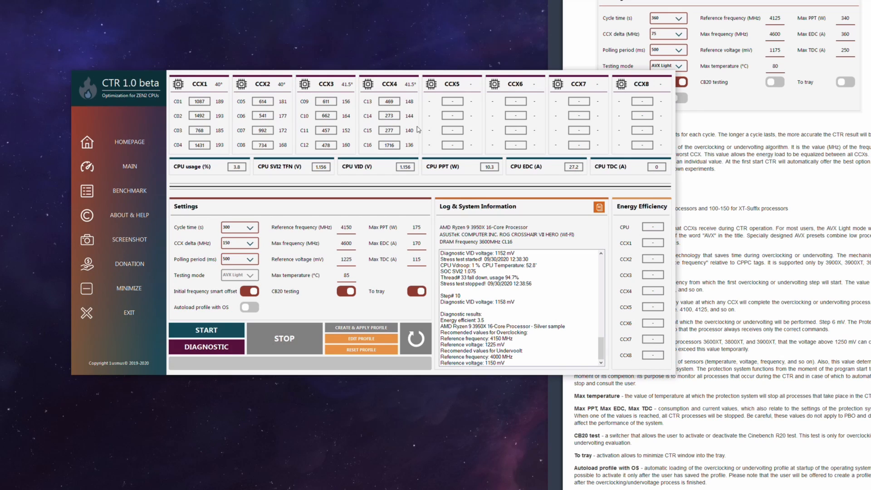
scroll(575, 318, up, 2)
scroll(575, 318, up, 2)
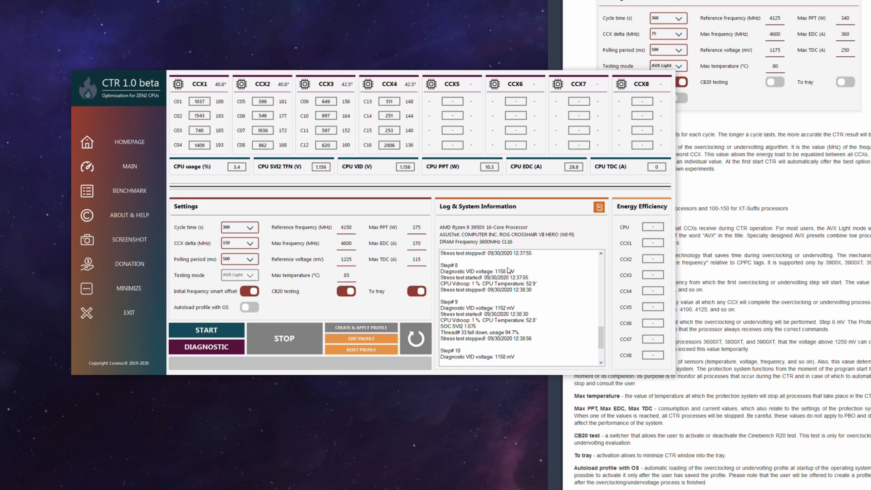
scroll(527, 307, down, 3)
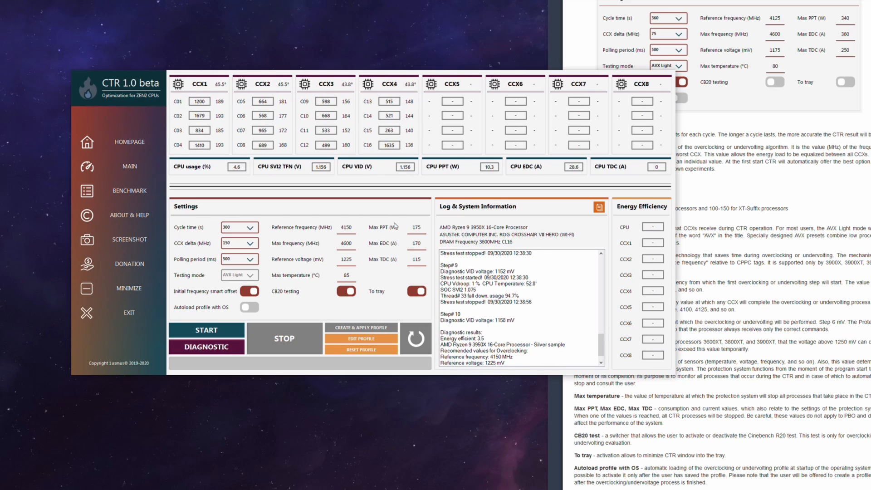
Examine the diagnostic log's VID voltages per step, the reference parameters with voltage step, and the recommended overclocking and undervolting values
scroll(512, 308, up, 2)
scroll(507, 286, down, 1)
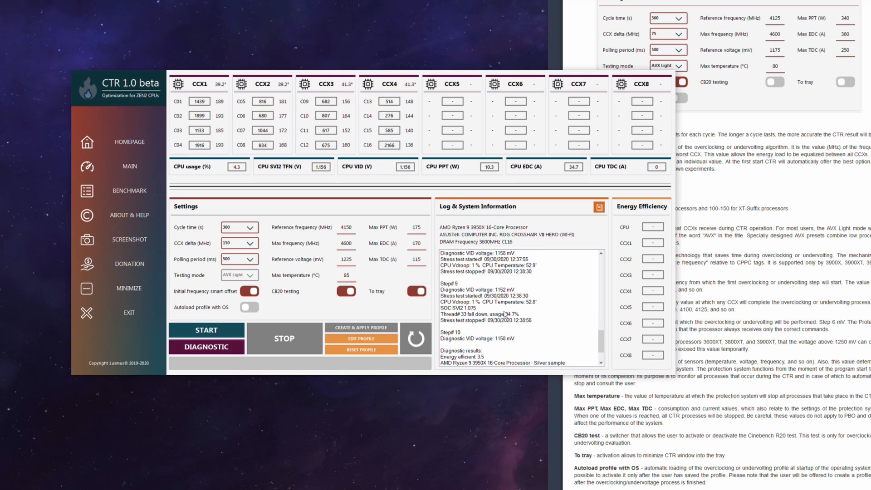
scroll(508, 291, down, 2)
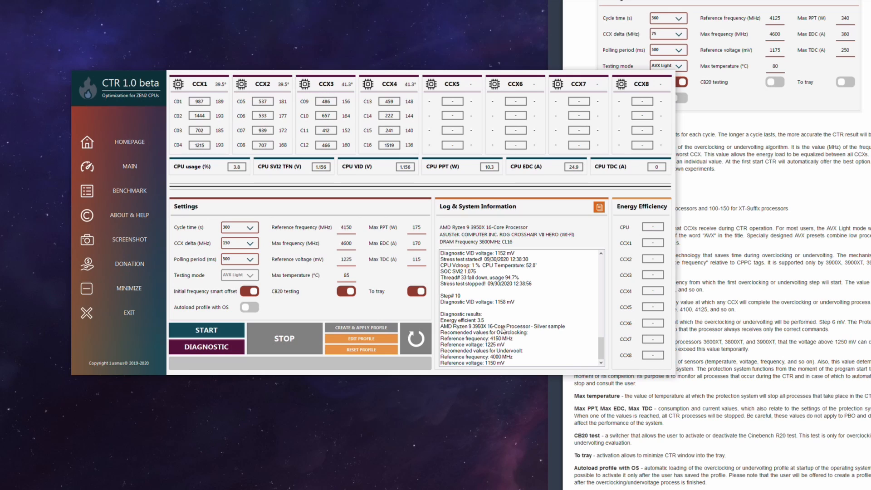
scroll(479, 325, up, 2)
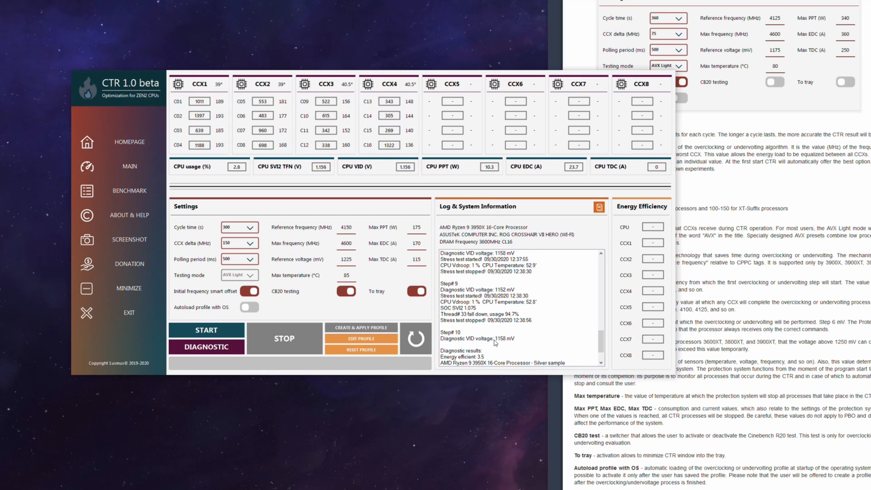
click(463, 339)
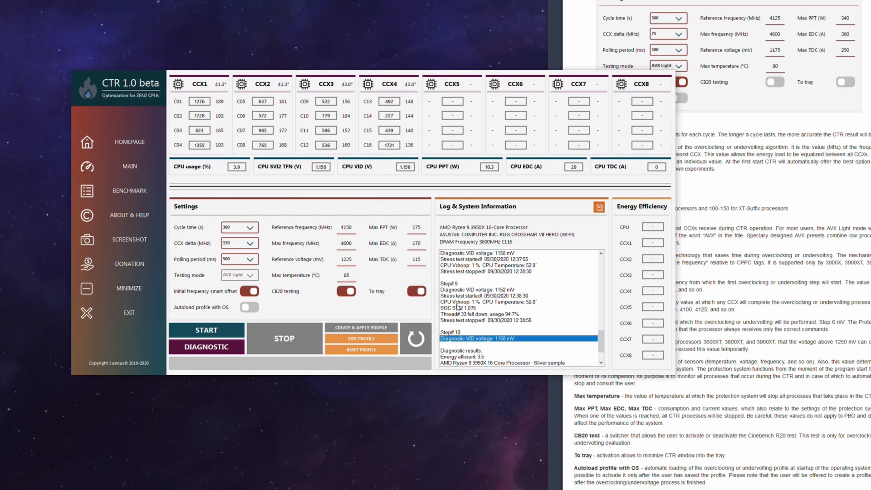
scroll(525, 306, up, 5)
scroll(524, 304, up, 5)
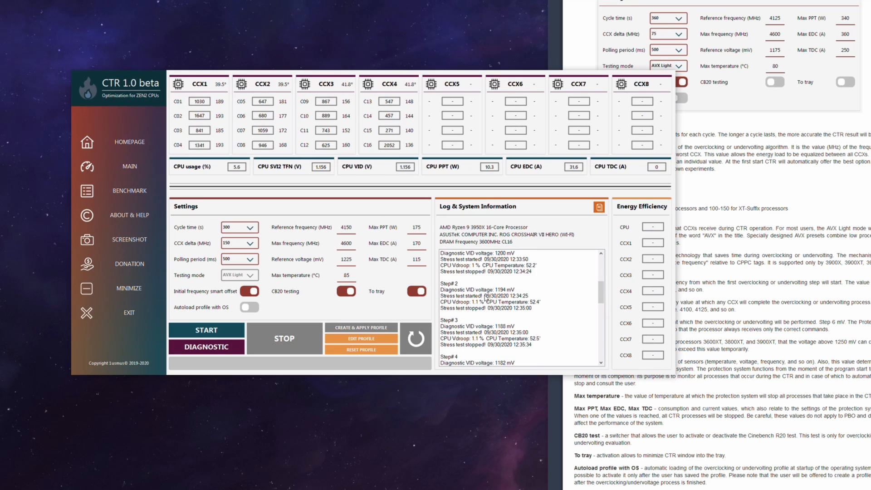
scroll(508, 313, down, 8)
scroll(490, 318, up, 15)
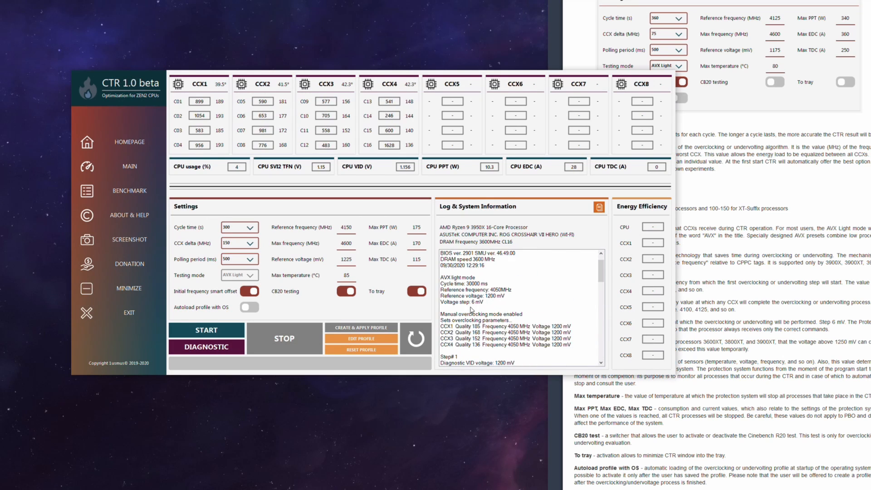
click(494, 308)
click(497, 302)
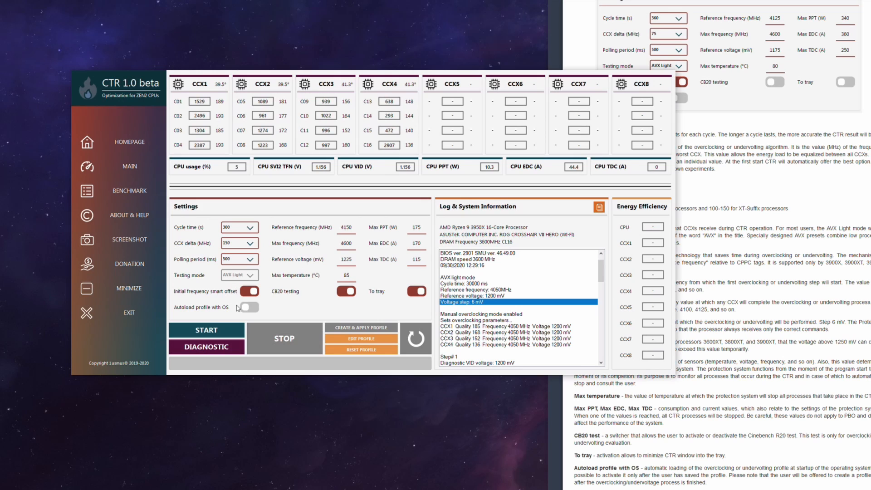
scroll(536, 307, down, 15)
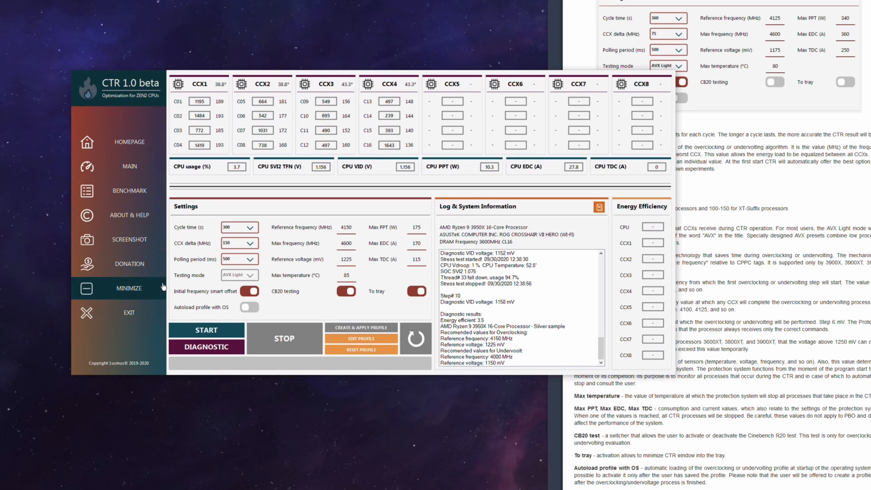
Start CTR's automatic overclocking run with the recommended settings and check its starting parameters and first step in the log
click(214, 332)
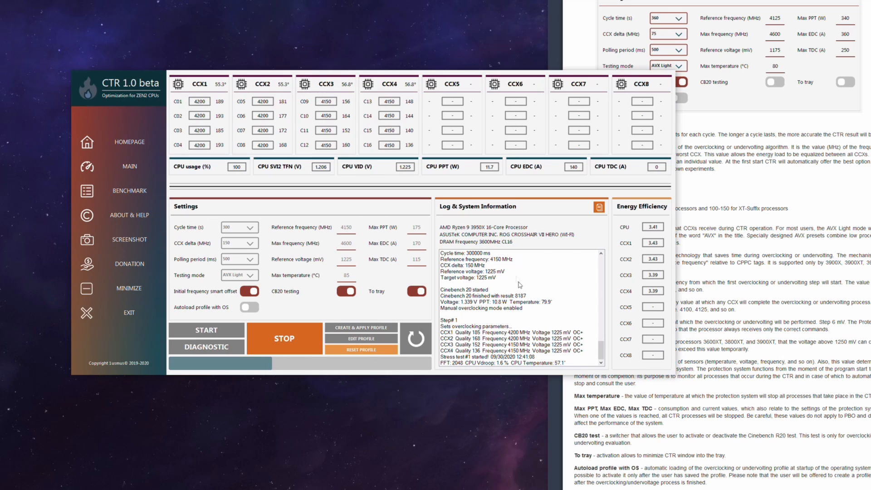
scroll(524, 295, up, 2)
scroll(530, 308, up, 4)
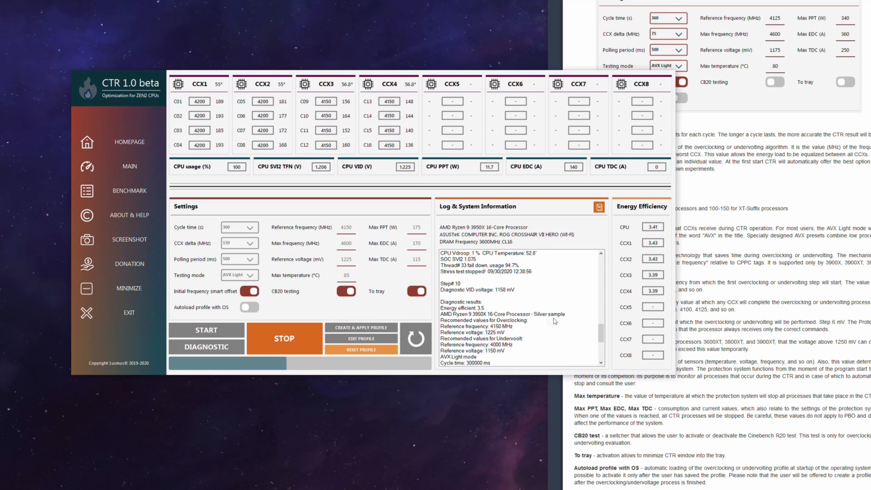
scroll(553, 322, down, 6)
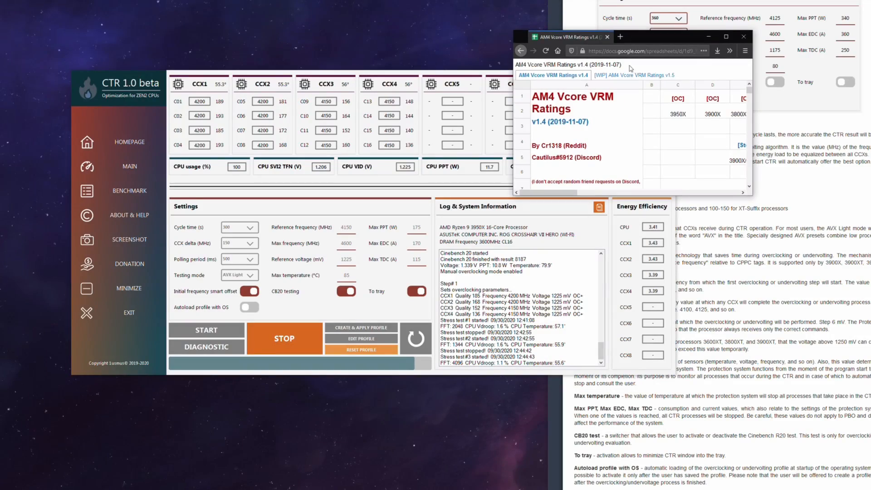
Look through the AM4 Vcore VRM Ratings v1.4 spreadsheet for the motherboard ratings and their legend in the browser
scroll(202, 306, down, 3)
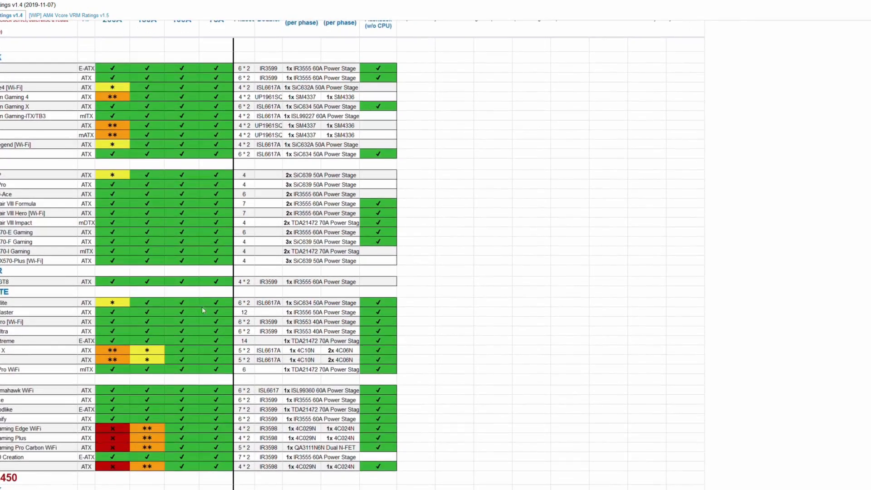
scroll(168, 237, up, 3)
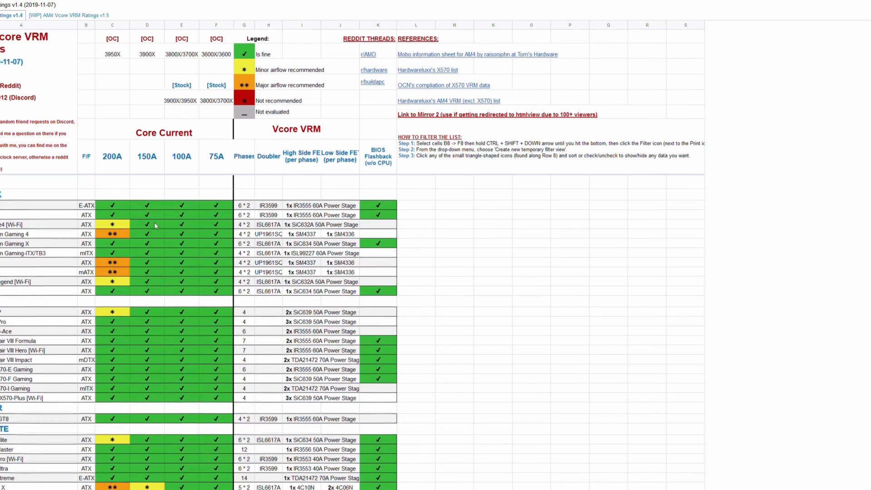
scroll(156, 229, down, 4)
scroll(160, 236, down, 5)
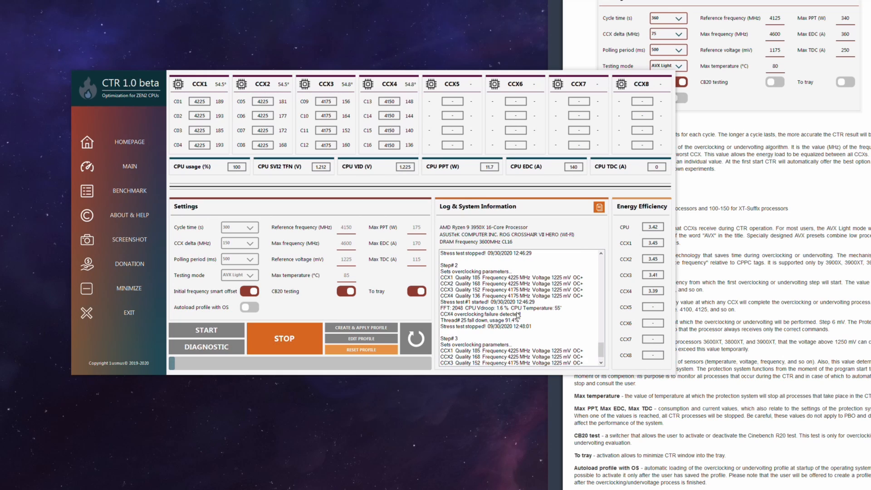
Compare the CCX frequencies, stress tests and failure entries of steps 1 to 3 in CTR's log during the overclocking run
scroll(518, 314, up, 5)
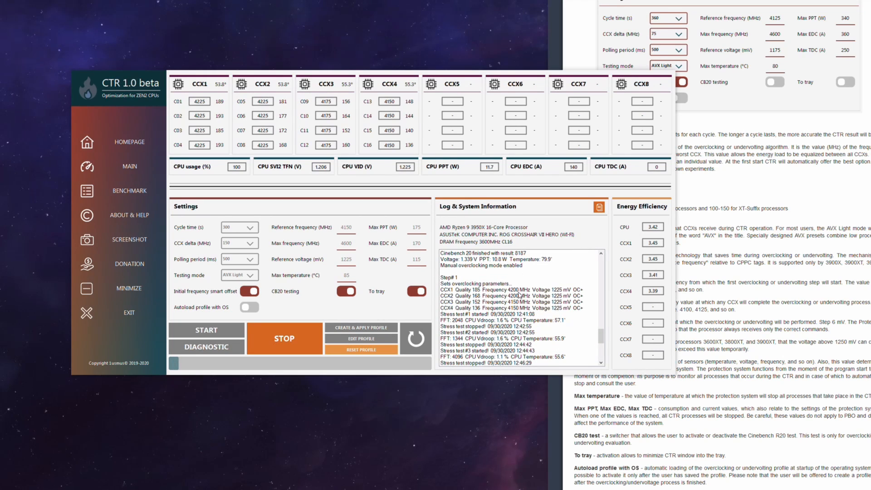
scroll(527, 305, up, 4)
scroll(523, 311, down, 4)
scroll(522, 312, down, 5)
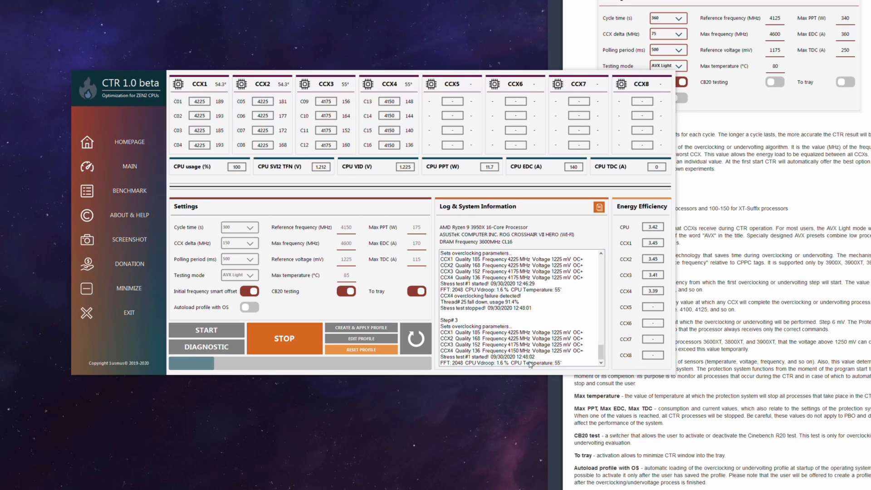
scroll(524, 268, up, 3)
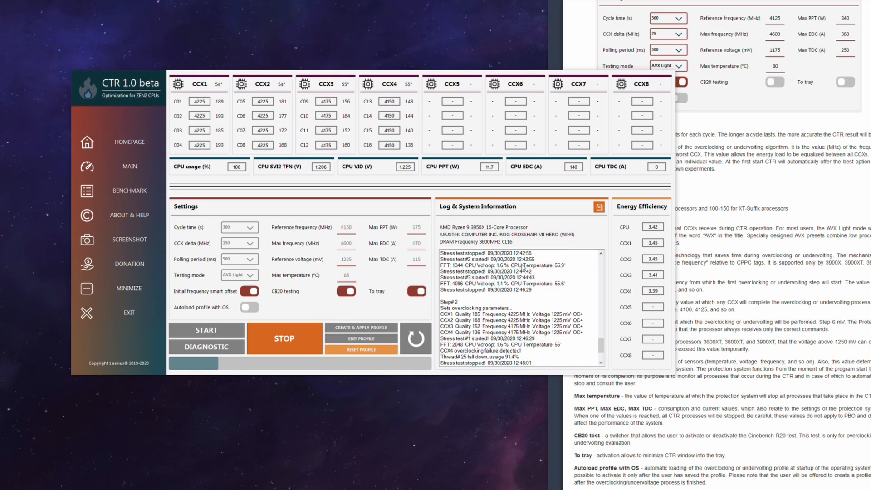
scroll(524, 272, up, 2)
scroll(530, 342, down, 1)
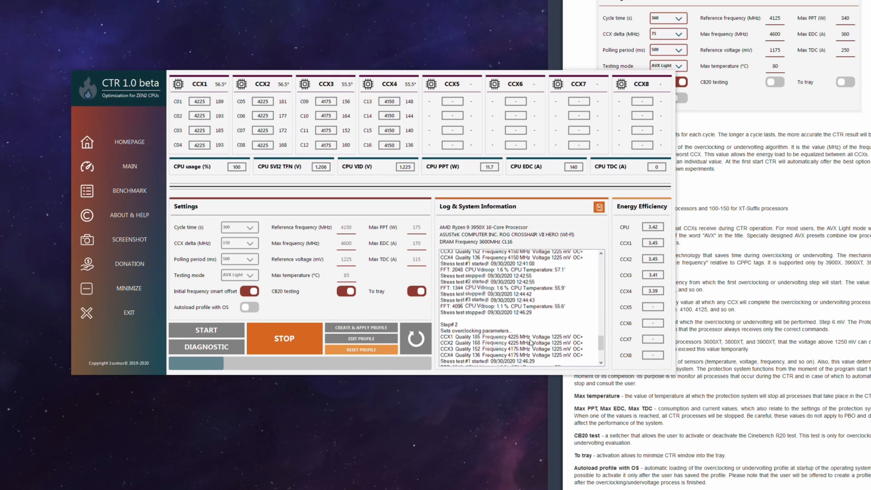
scroll(529, 327, up, 2)
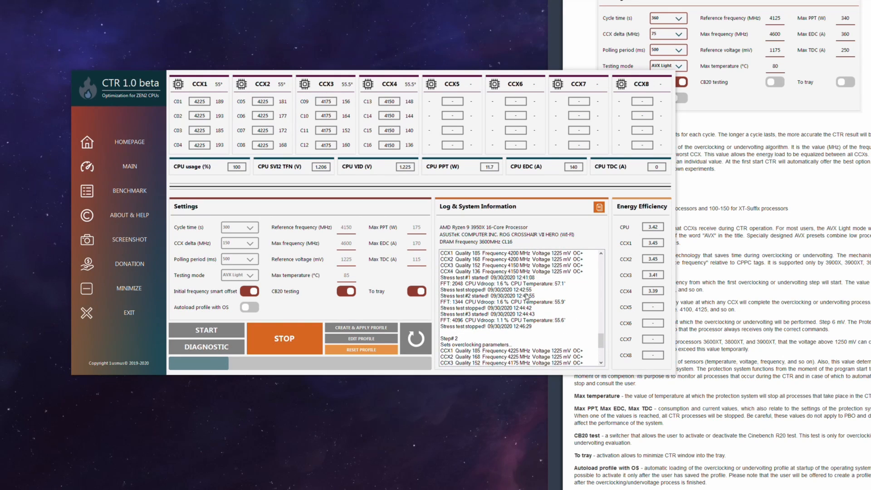
scroll(527, 302, down, 2)
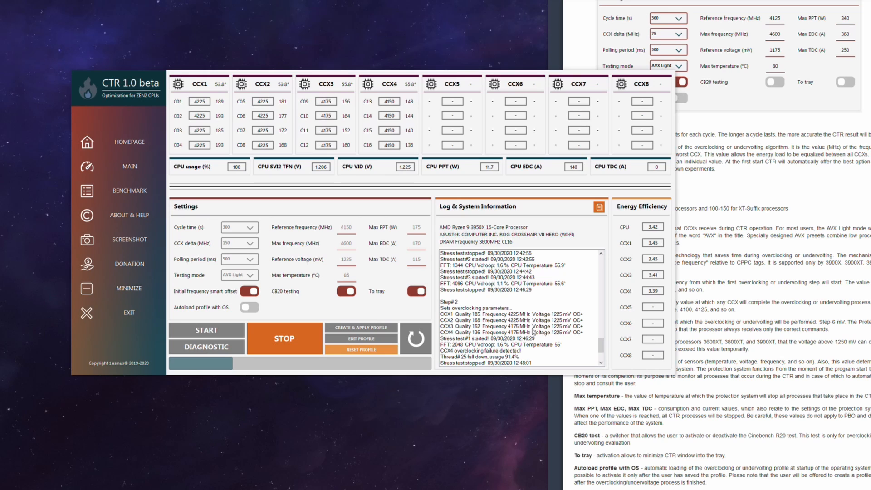
scroll(544, 322, up, 2)
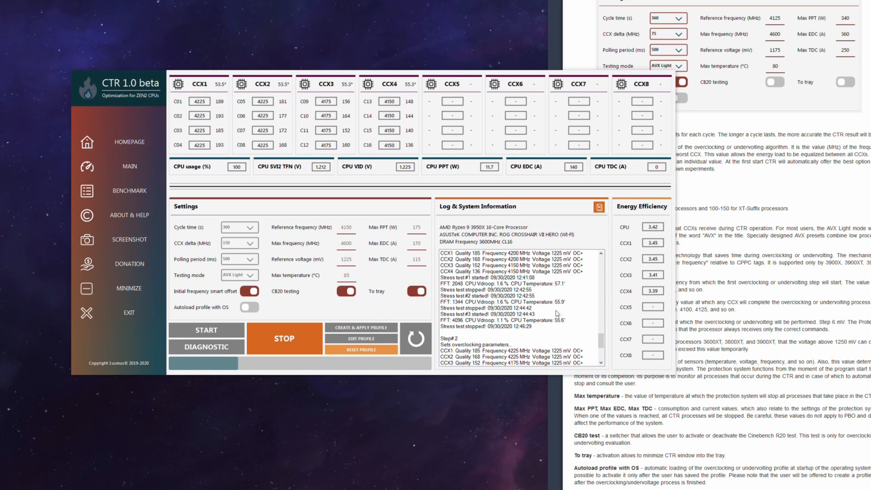
scroll(560, 326, down, 4)
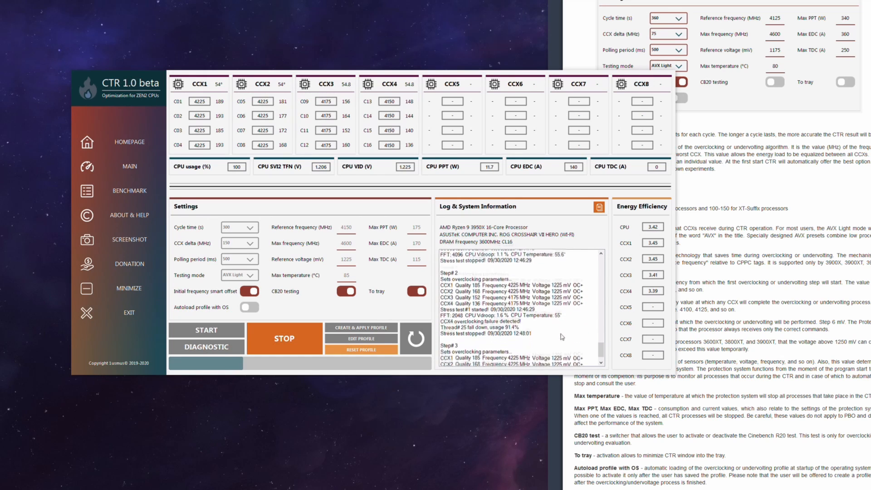
scroll(562, 337, down, 2)
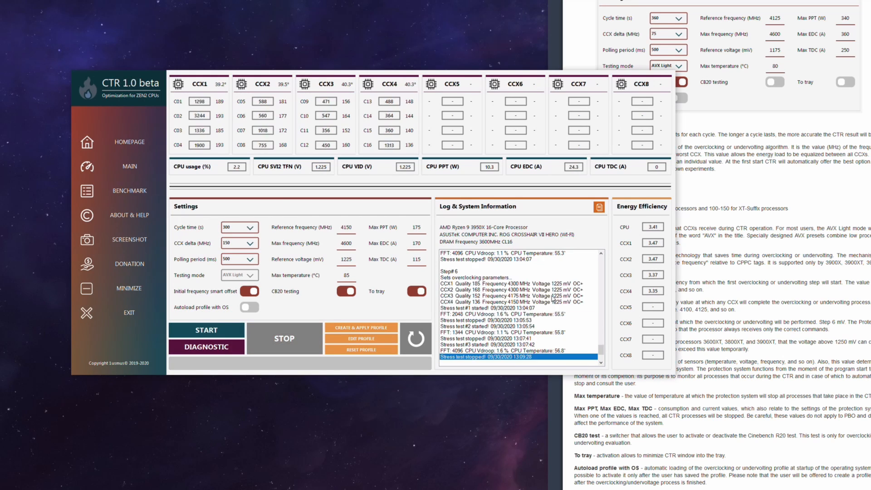
Review the finished overclocking run's log, comparing the CCX frequencies of step 6 with those of final step 7
scroll(562, 325, down, 3)
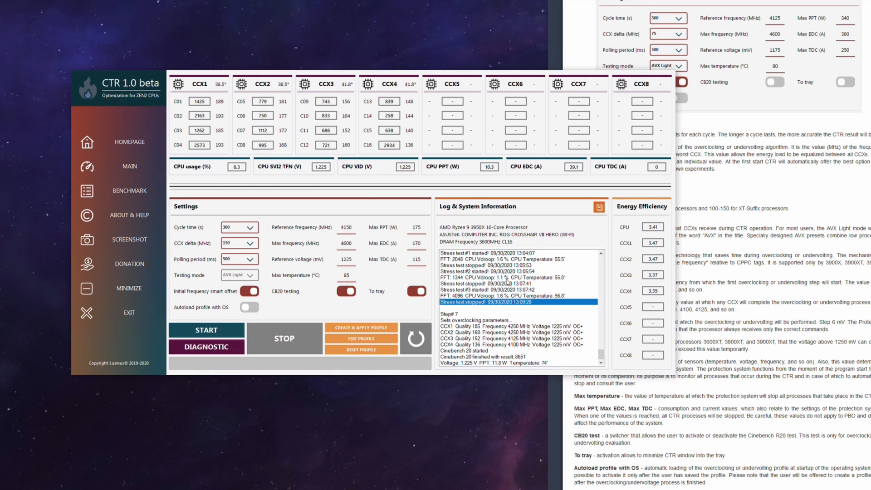
scroll(536, 301, up, 2)
scroll(536, 301, up, 2)
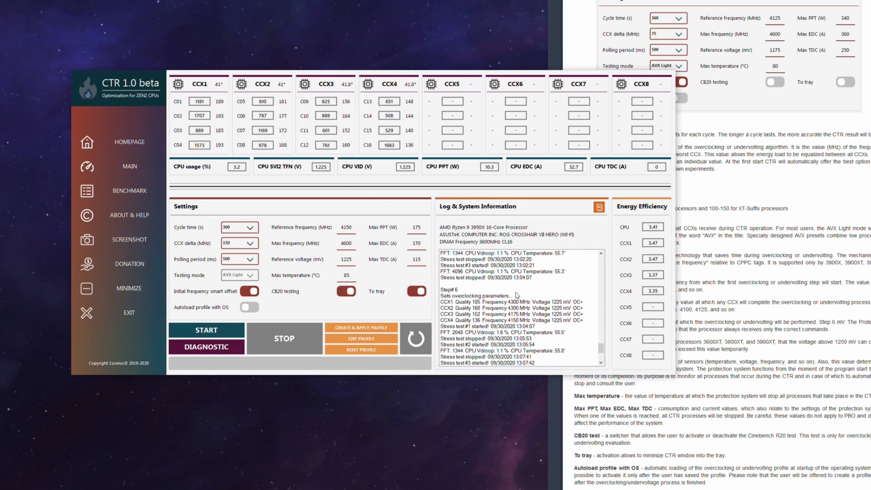
scroll(517, 323, down, 3)
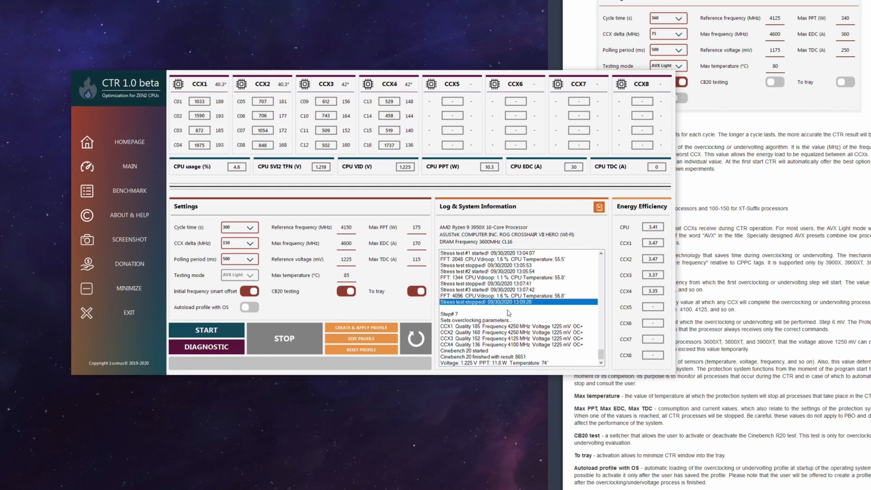
scroll(521, 289, up, 2)
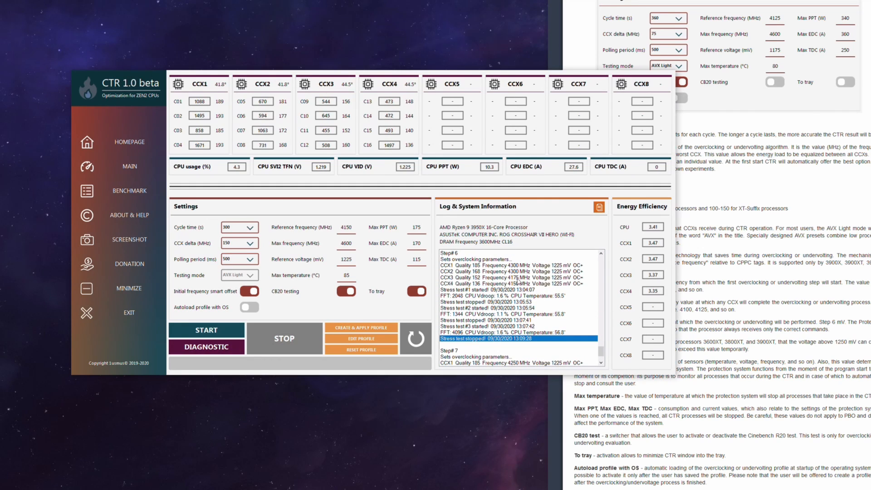
scroll(521, 288, down, 2)
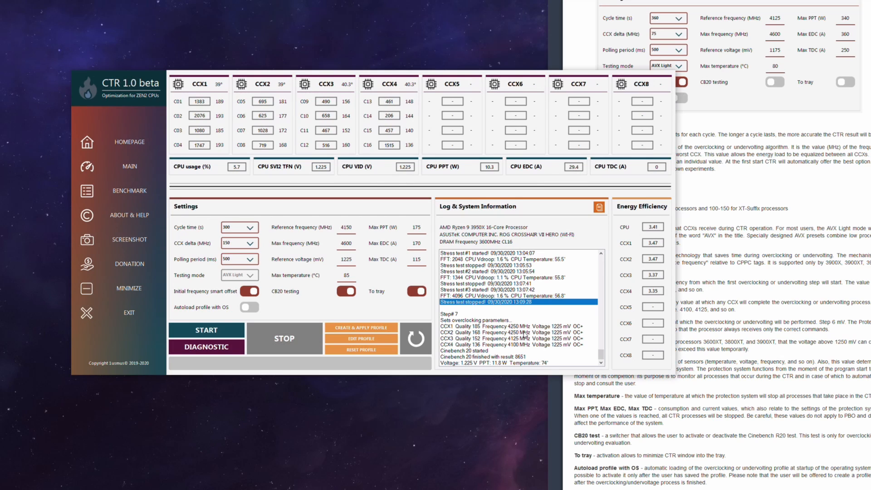
scroll(526, 330, up, 2)
scroll(526, 330, down, 2)
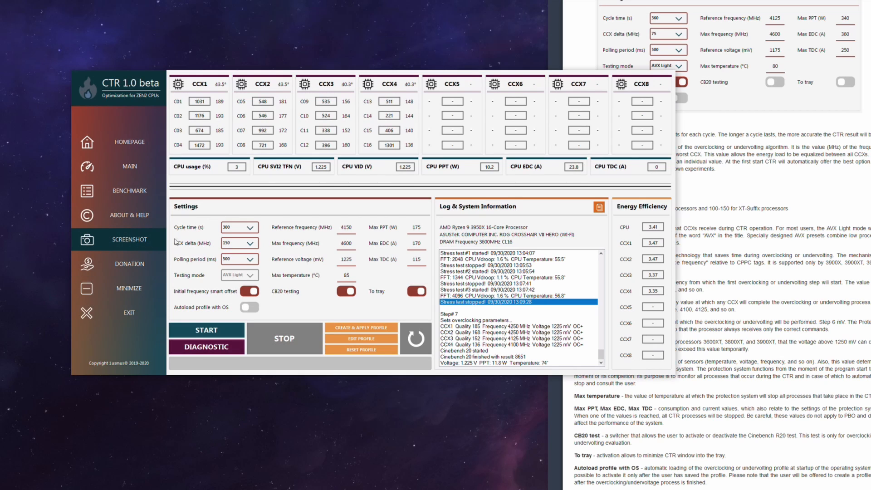
Compare the tuned and default Cinebench 20 score, CPU voltage and PPT on CTR's benchmark page, and return to the main page
click(141, 200)
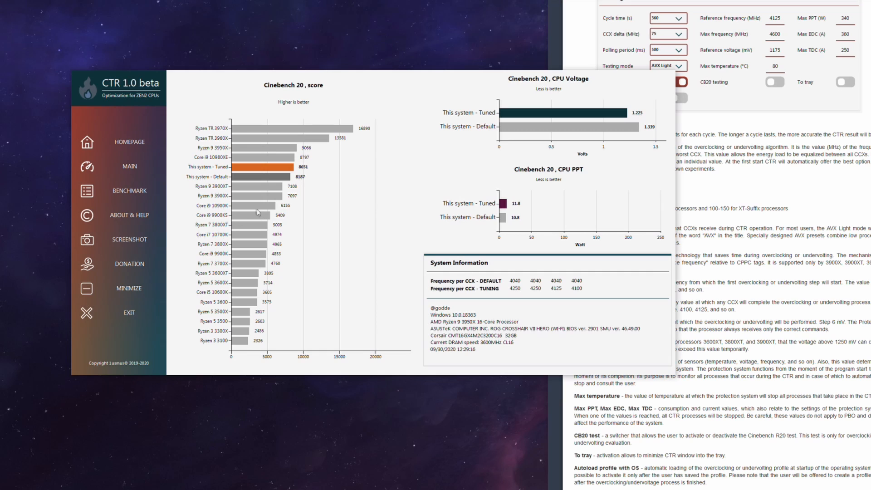
click(136, 168)
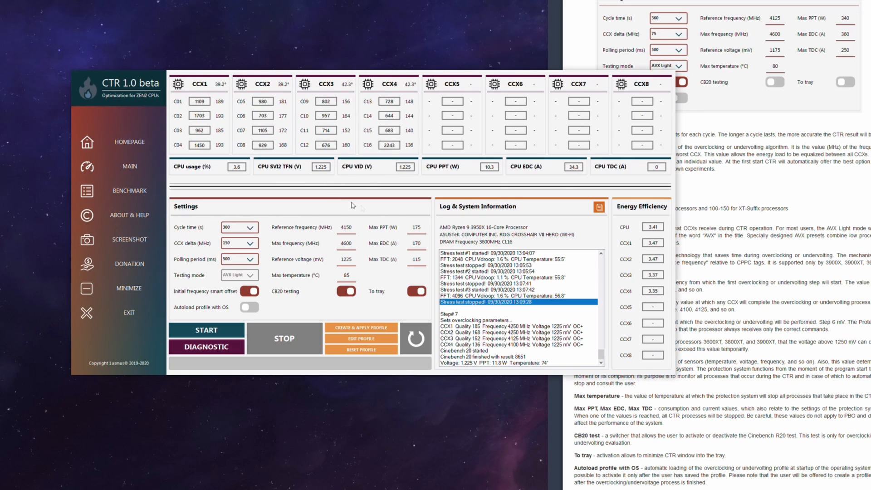
Look back through the log from step 7 to step 4 to check the CCX frequencies and stress tests
scroll(595, 264, up, 3)
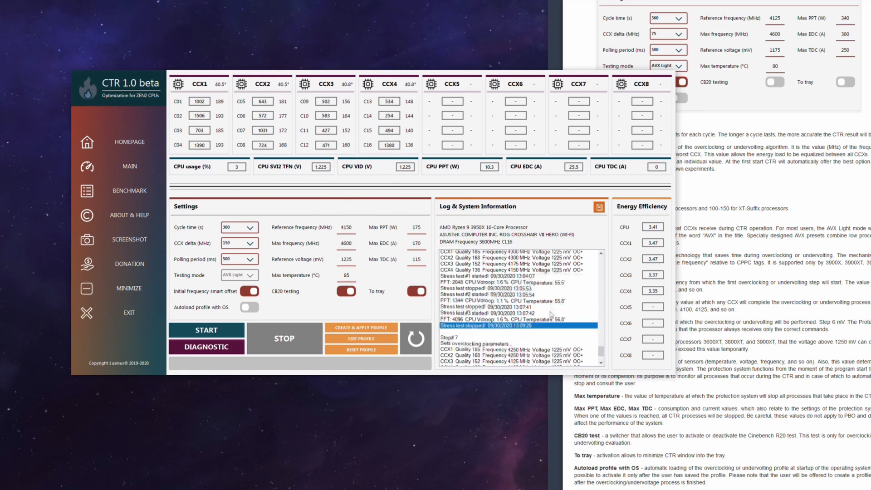
scroll(556, 294, down, 3)
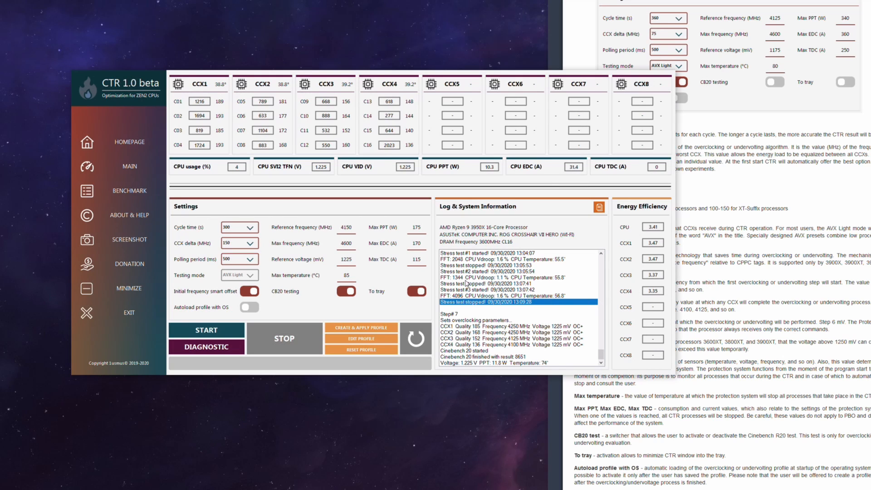
scroll(540, 318, up, 4)
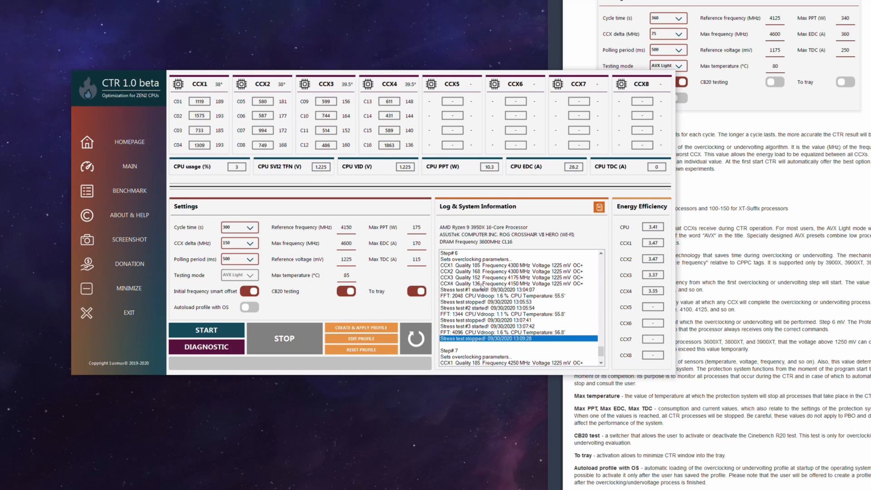
scroll(476, 289, up, 10)
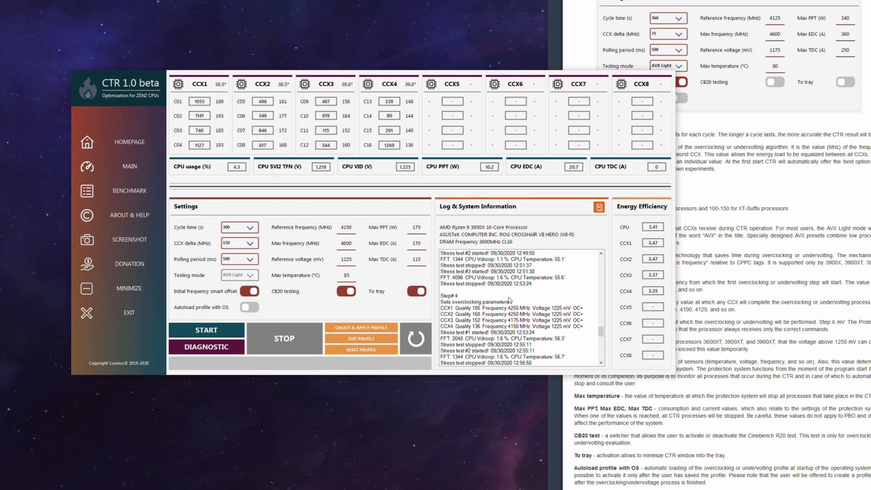
Trace the CCX frequencies, stress tests and failure entries in CTR's log back to step 2 and forward through step 5
scroll(528, 320, up, 4)
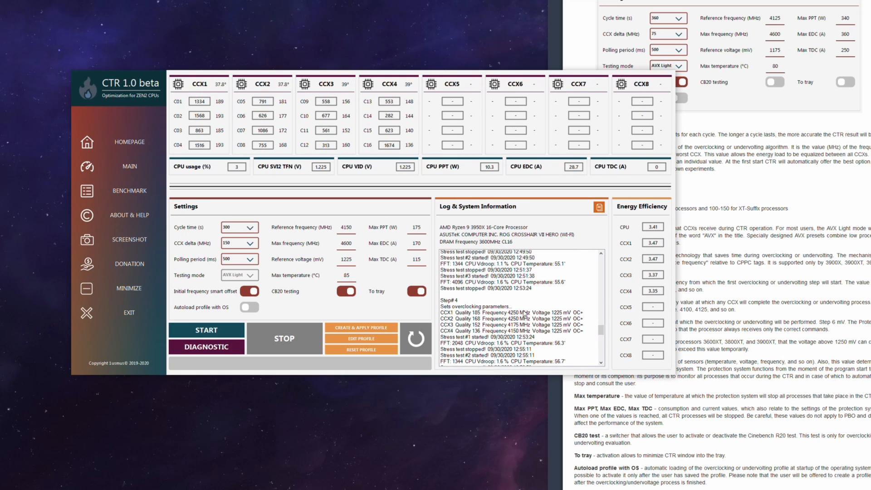
scroll(527, 313, up, 5)
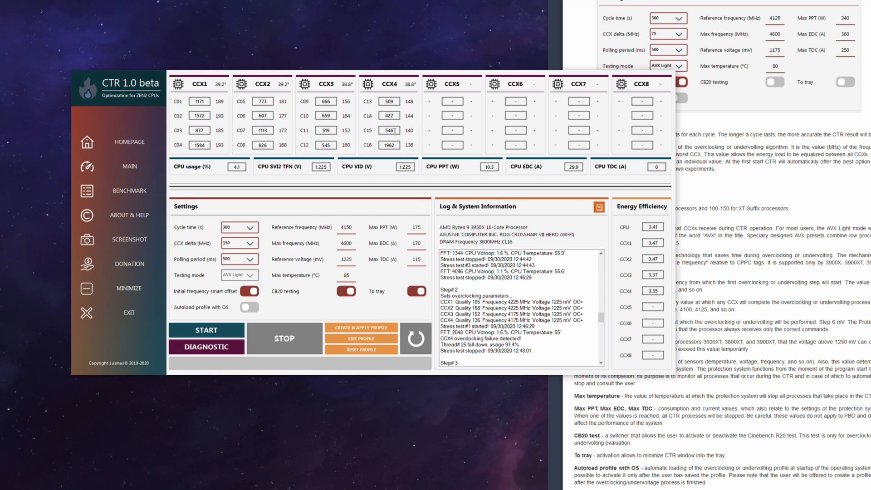
scroll(521, 269, down, 3)
scroll(520, 291, up, 1)
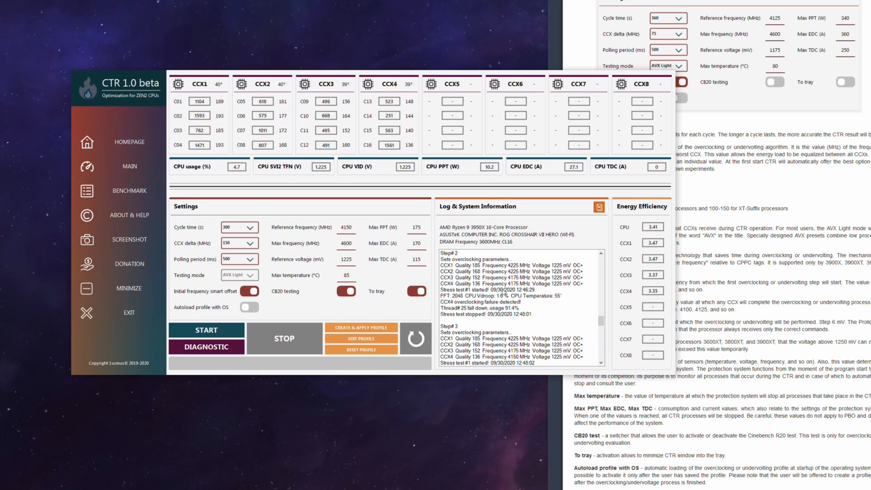
scroll(520, 304, down, 3)
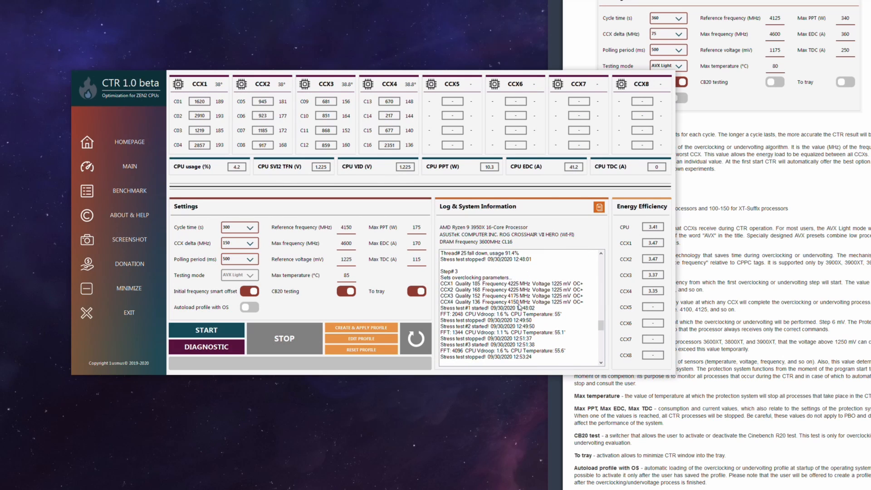
scroll(514, 307, down, 4)
scroll(514, 286, down, 3)
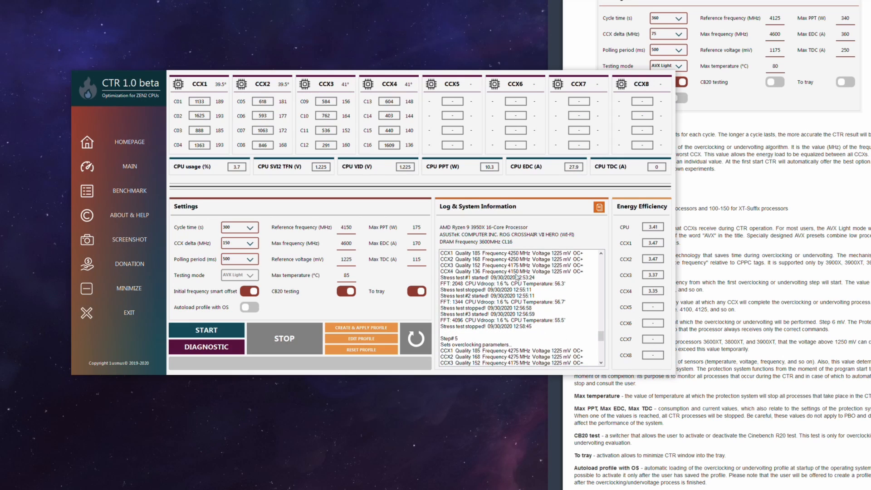
scroll(515, 262, down, 3)
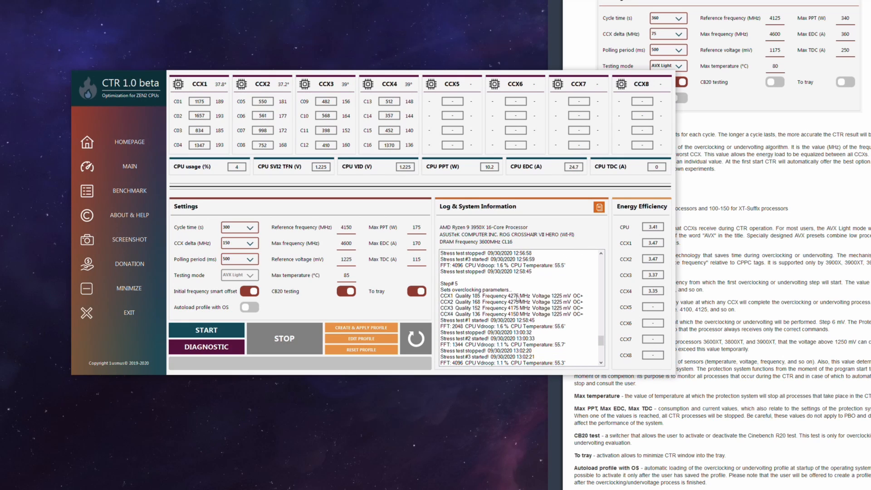
scroll(510, 298, up, 3)
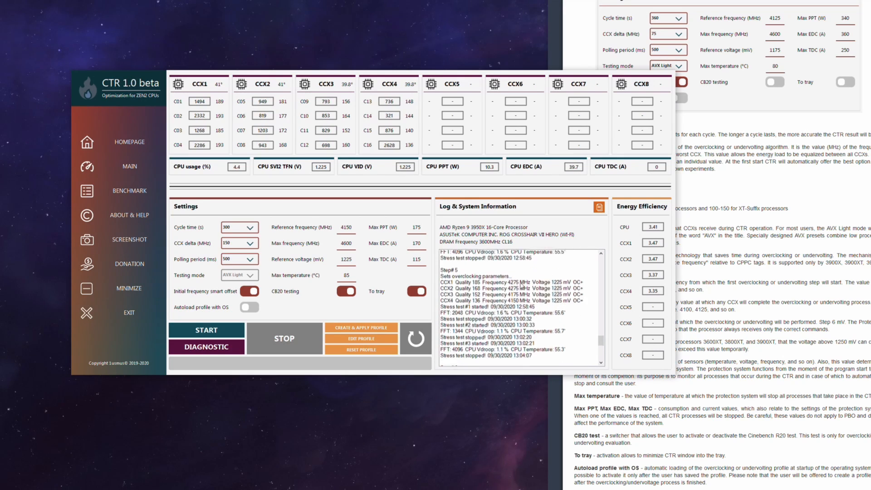
scroll(521, 287, down, 5)
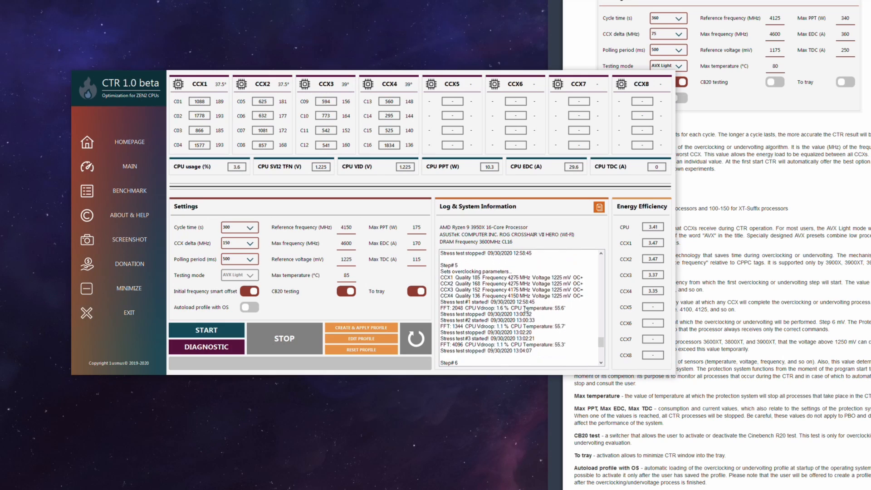
scroll(528, 323, down, 3)
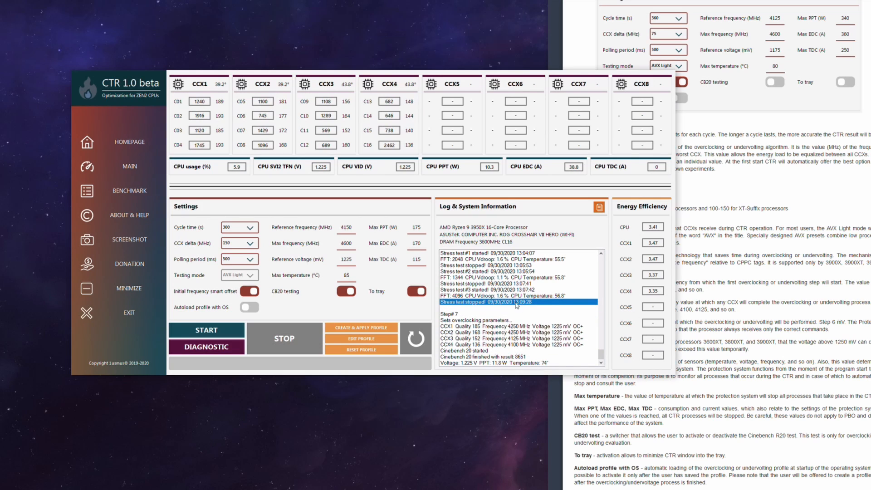
Compare the per-CCX frequencies and voltages of step 6 with those of step 7 in CTR's log
scroll(511, 322, up, 2)
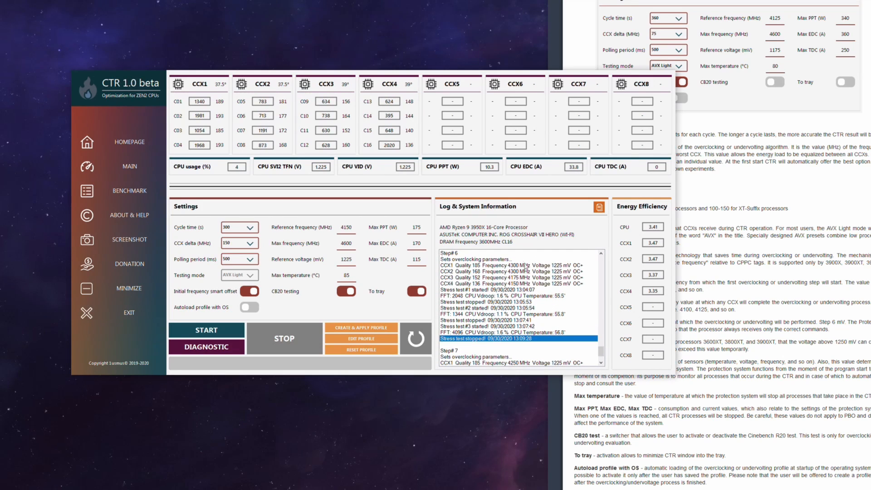
scroll(527, 322, down, 2)
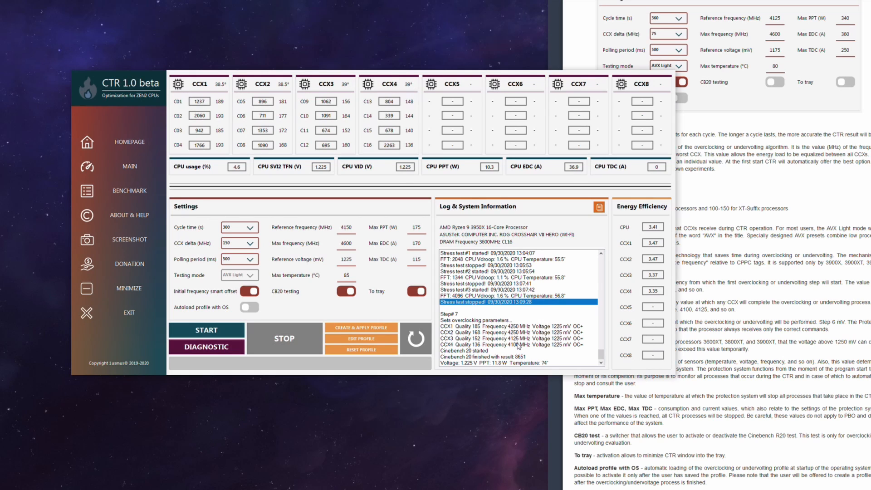
scroll(521, 290, up, 2)
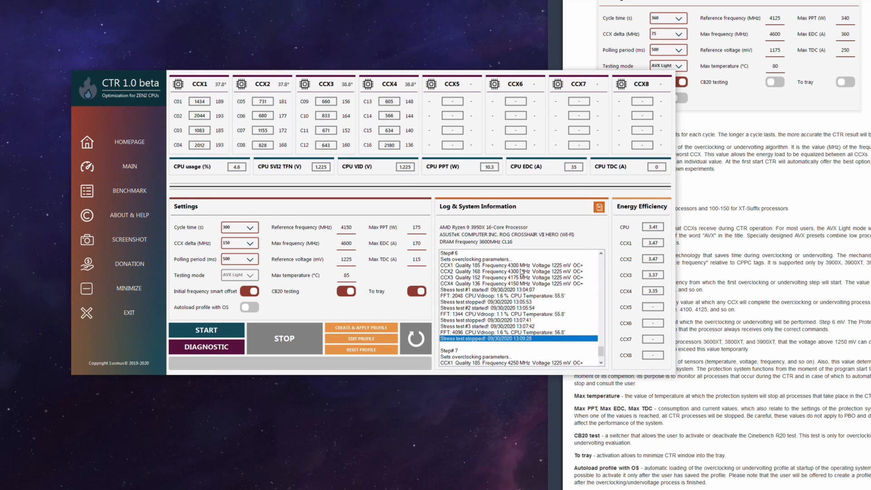
scroll(526, 318, down, 2)
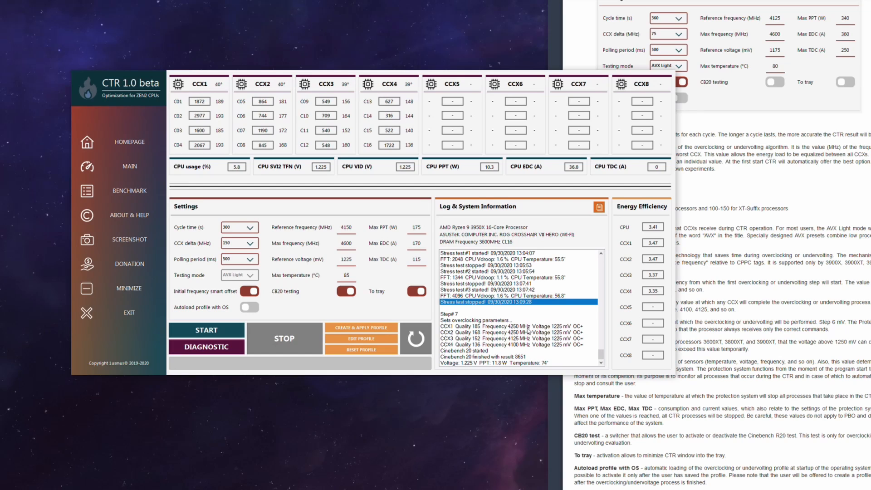
scroll(531, 315, up, 2)
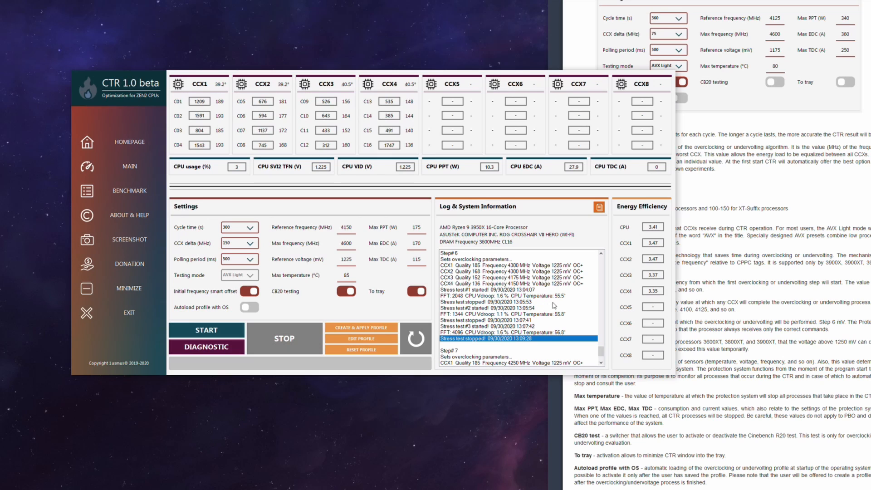
scroll(552, 300, down, 1)
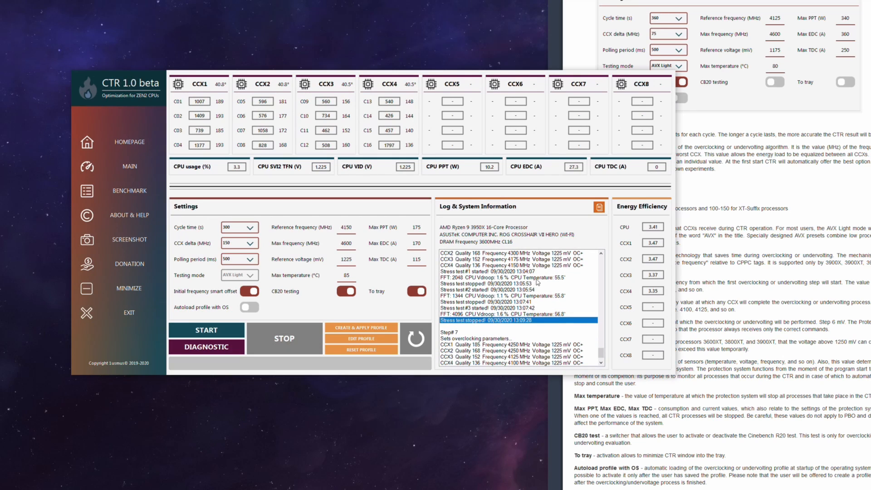
scroll(536, 285, down, 1)
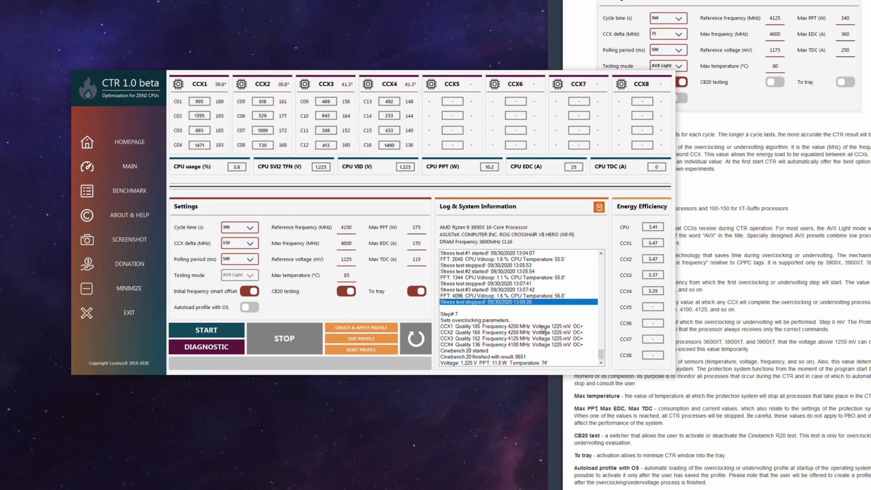
scroll(530, 273, up, 2)
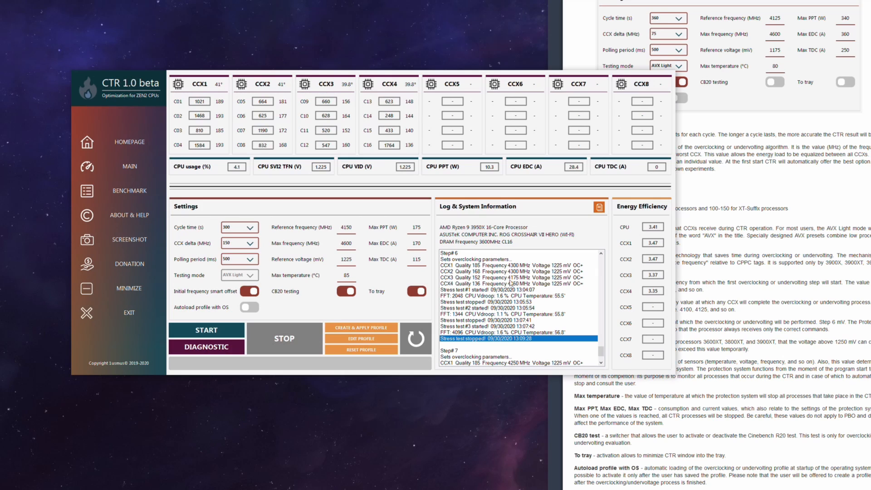
scroll(540, 302, down, 2)
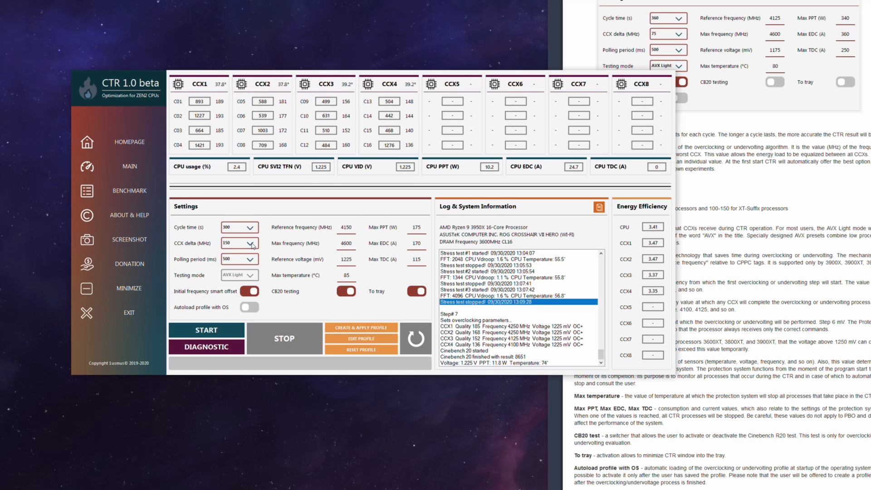
Create and apply a profile from the tuning result, with autoloading with the OS enabled
click(376, 332)
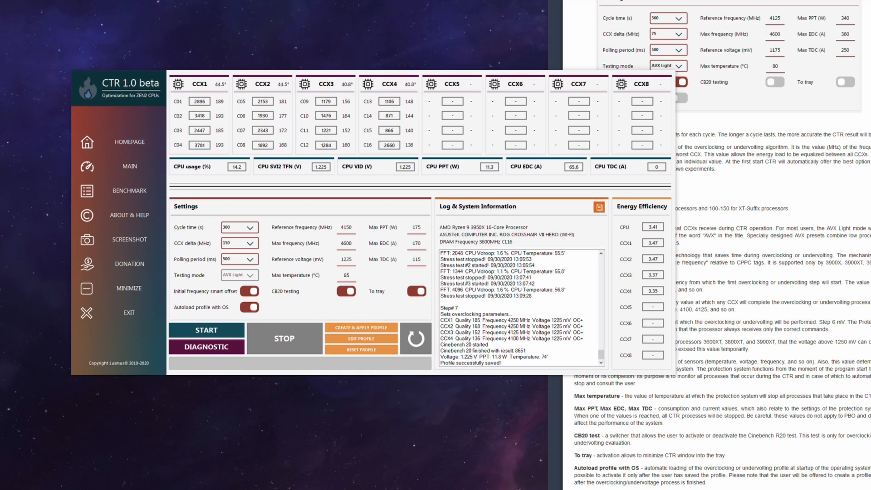
Switch to Horizon Zero Dawn, place its window so CTR's core readings stay visible, and run the benchmark from its graphics settings
drag(870, 49, 510, 115)
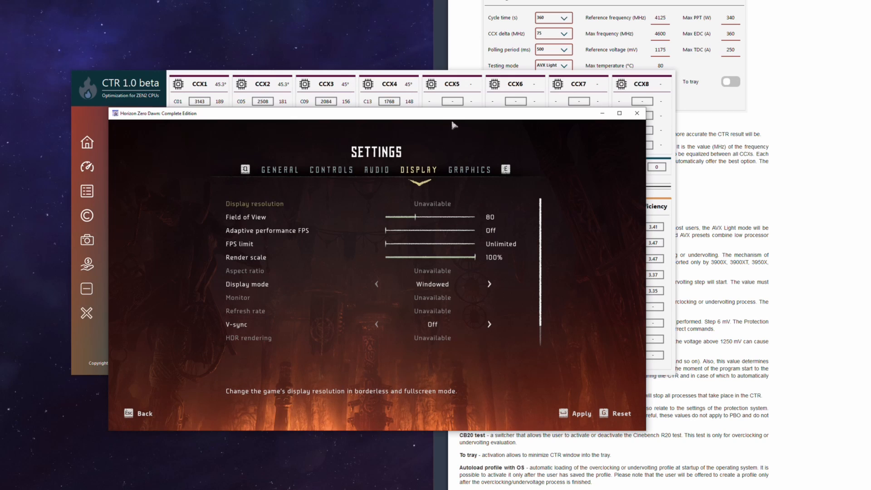
drag(449, 120, 544, 150)
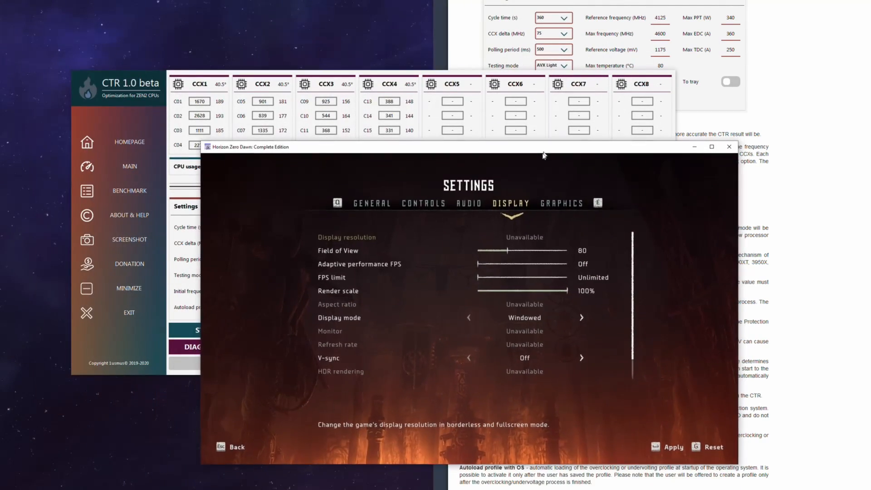
click(561, 208)
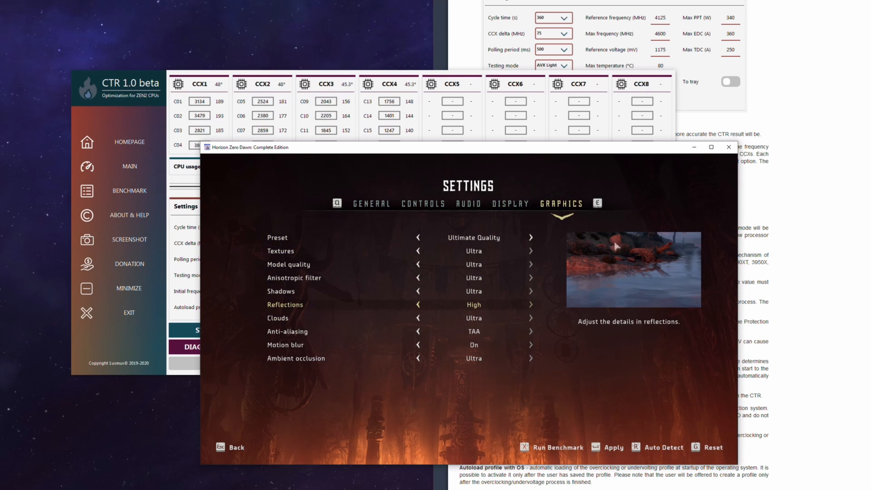
drag(575, 148, 687, 169)
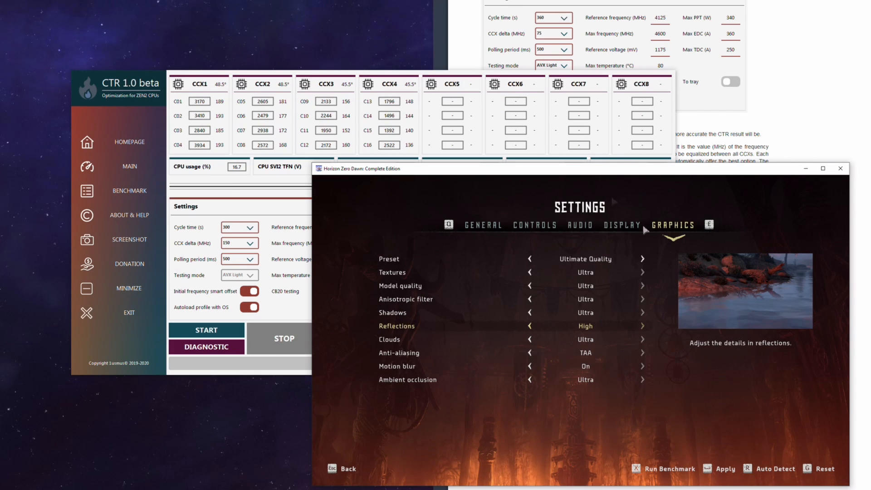
click(642, 472)
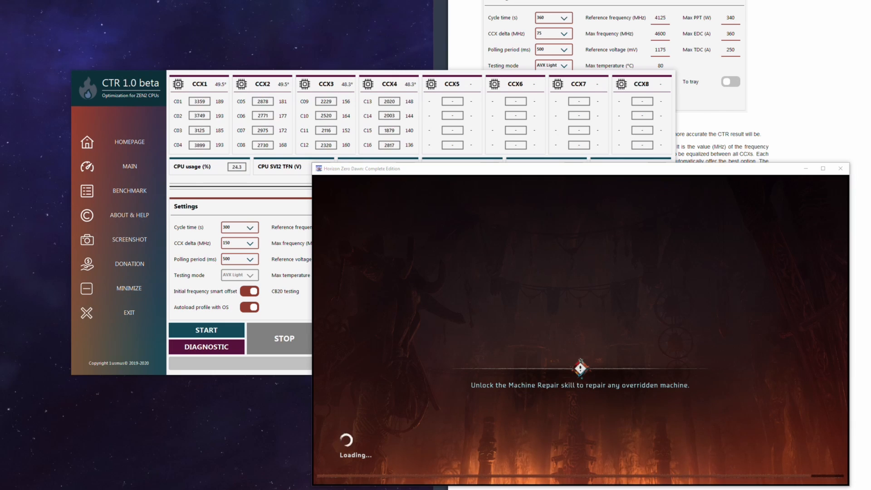
Switch to RivaTuner Statistics Server, turn on its on-screen display for the running benchmark, and put its window away
key(alt+Tab)
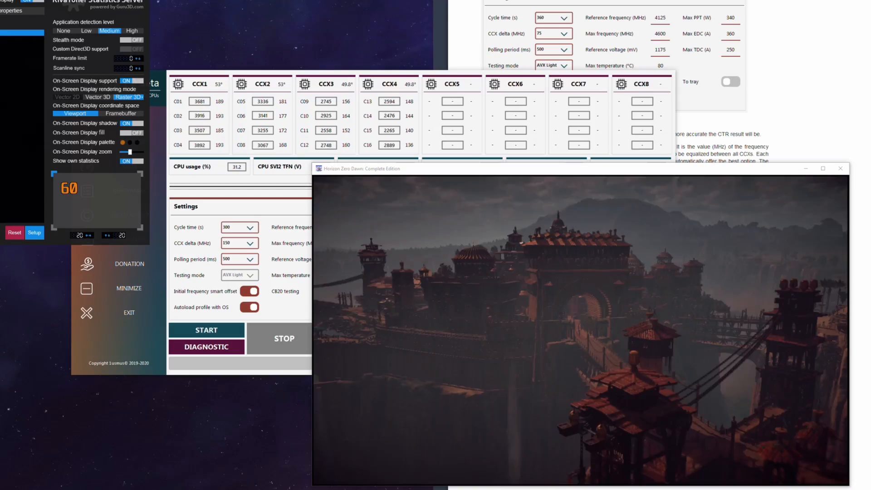
click(32, 2)
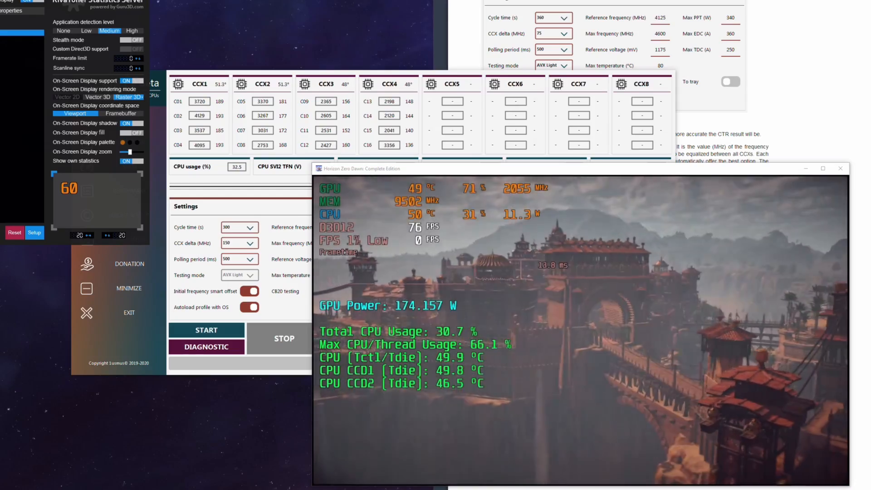
click(141, 1)
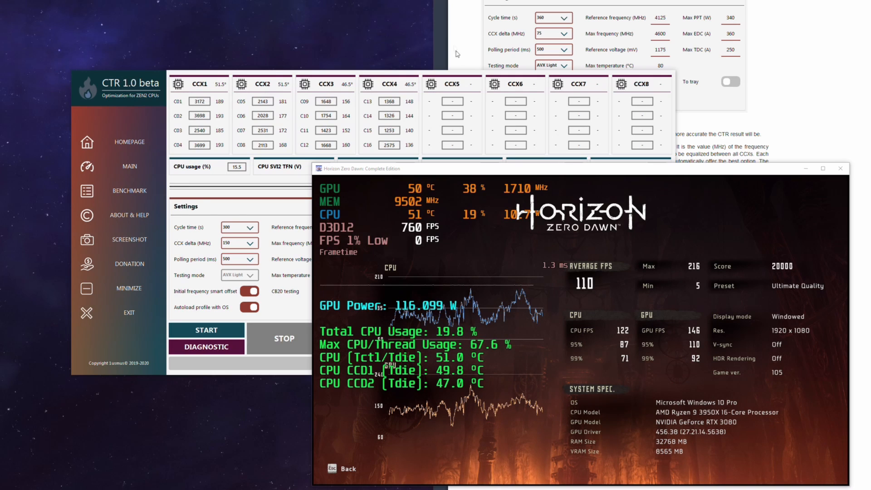
Reset the CTR profile, restore the processor's default settings in Ryzen Master, and minimize Ryzen Master
click(459, 148)
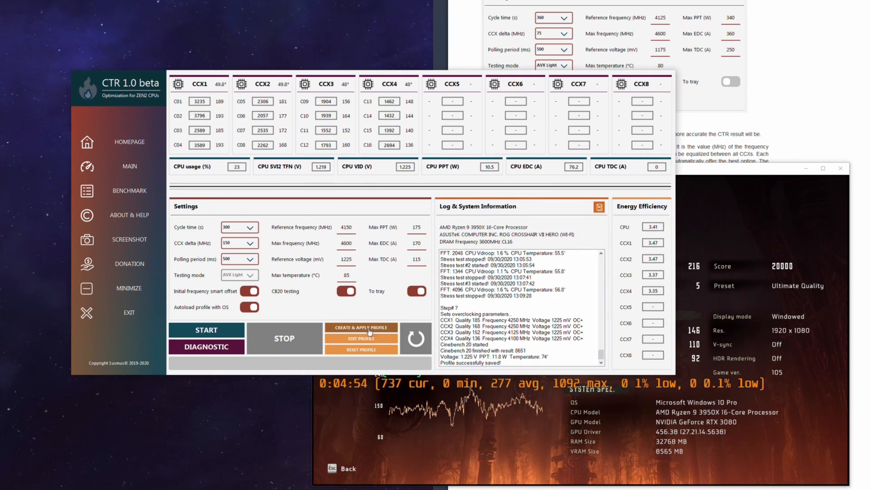
click(371, 350)
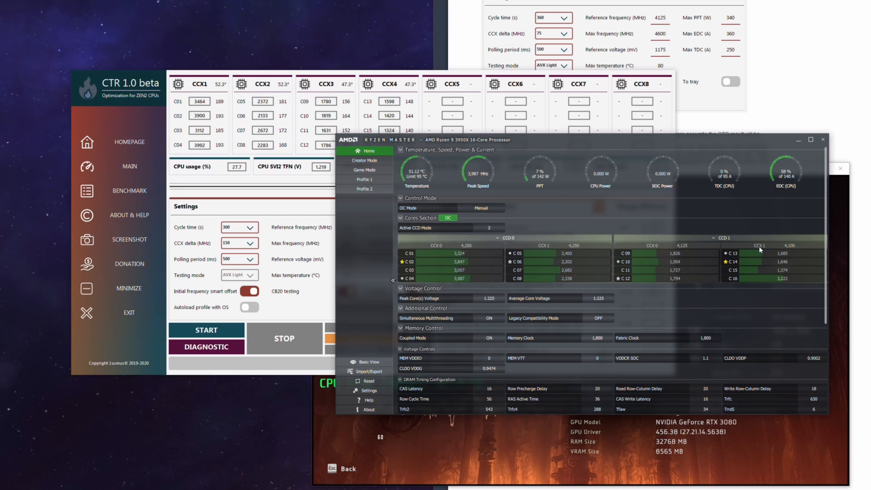
click(369, 381)
click(664, 296)
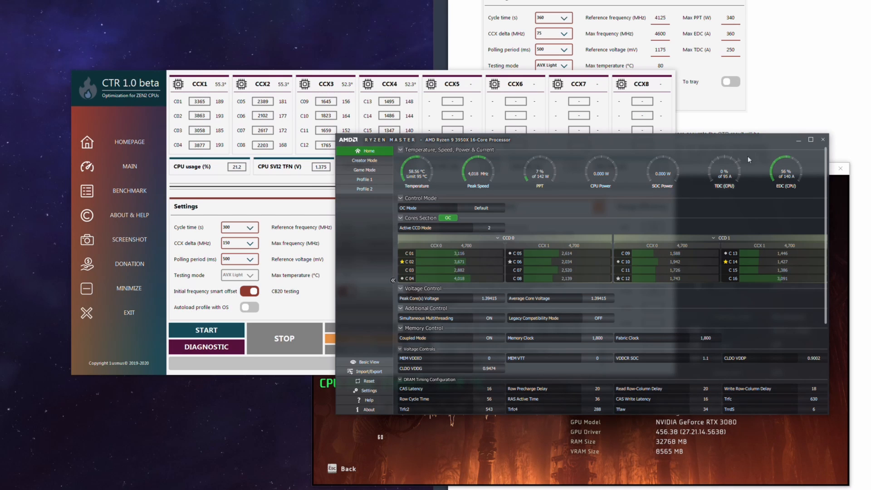
click(799, 138)
Return to Horizon Zero Dawn, discard the benchmark results, and run the benchmark again with the same graphics settings
click(619, 407)
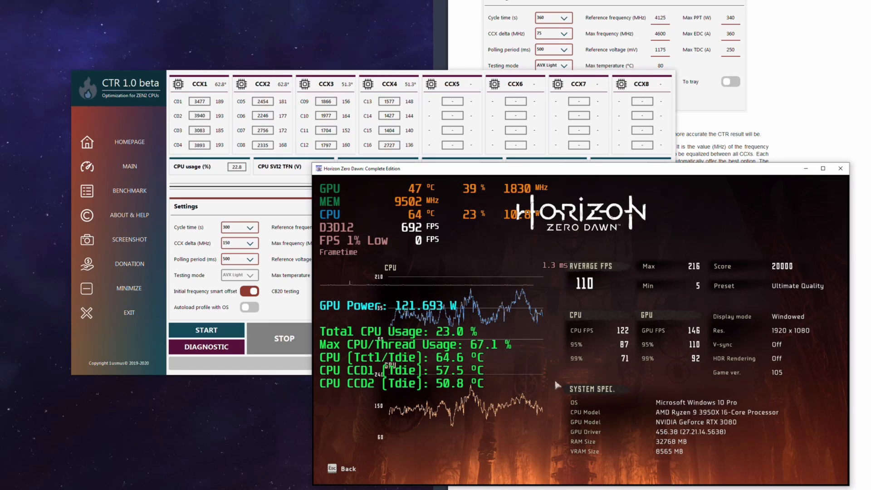
key(Escape)
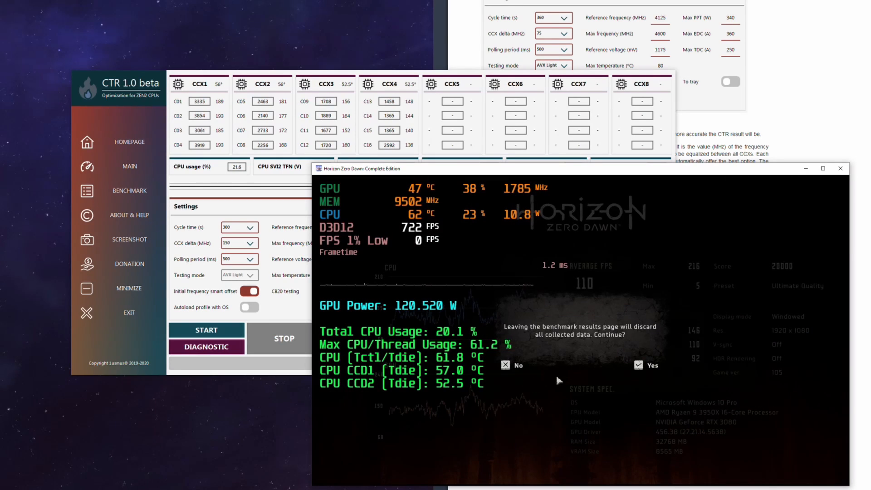
click(640, 367)
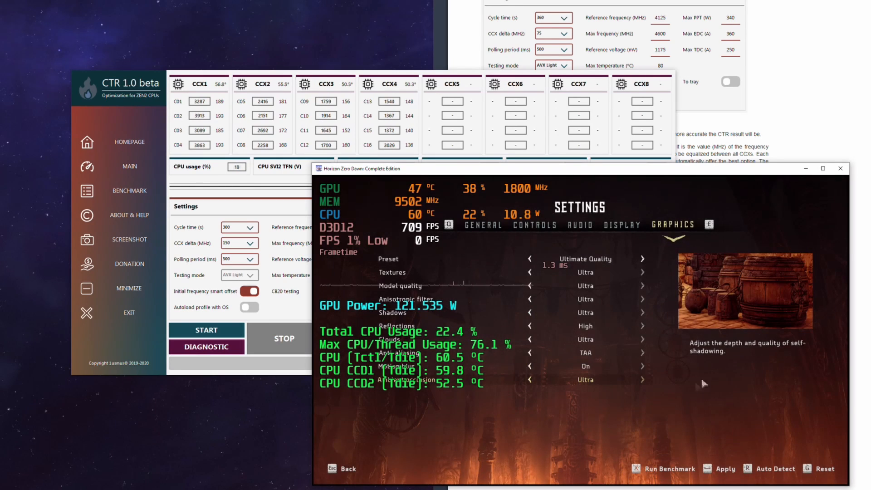
click(659, 475)
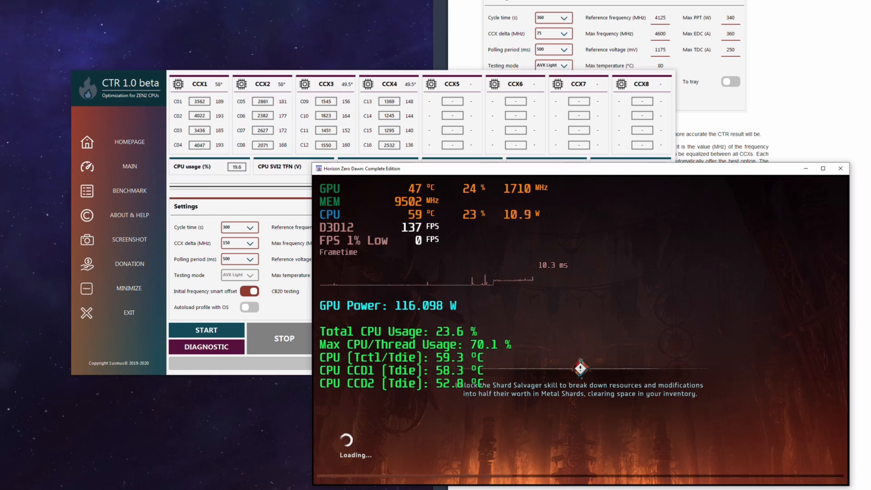
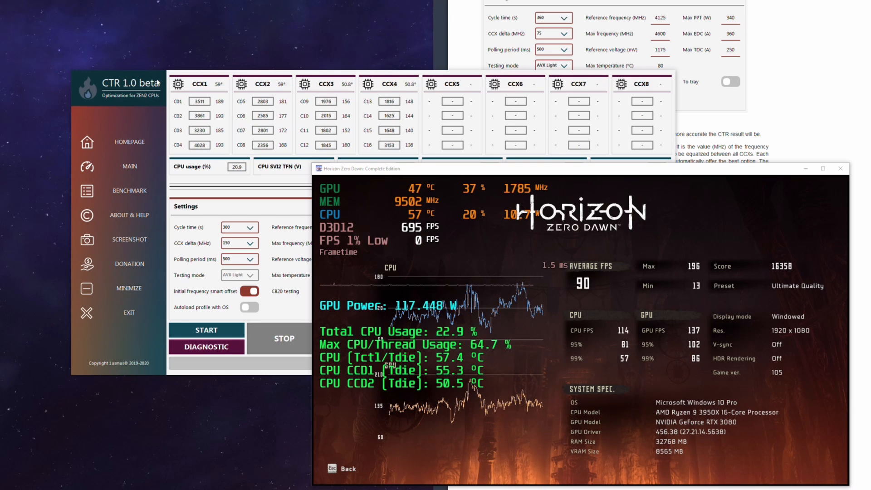
Bring CTR's core readings forward for a check, return to Horizon Zero Dawn, and exit the game with confirmation
click(299, 138)
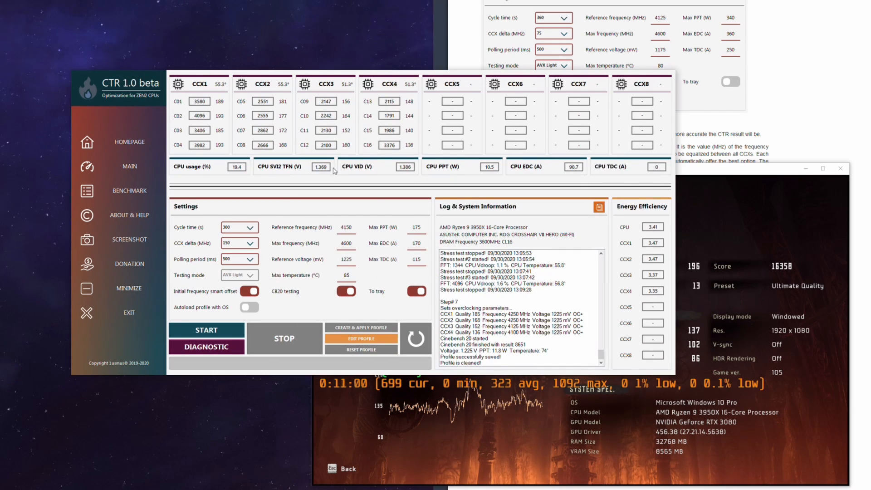
click(699, 166)
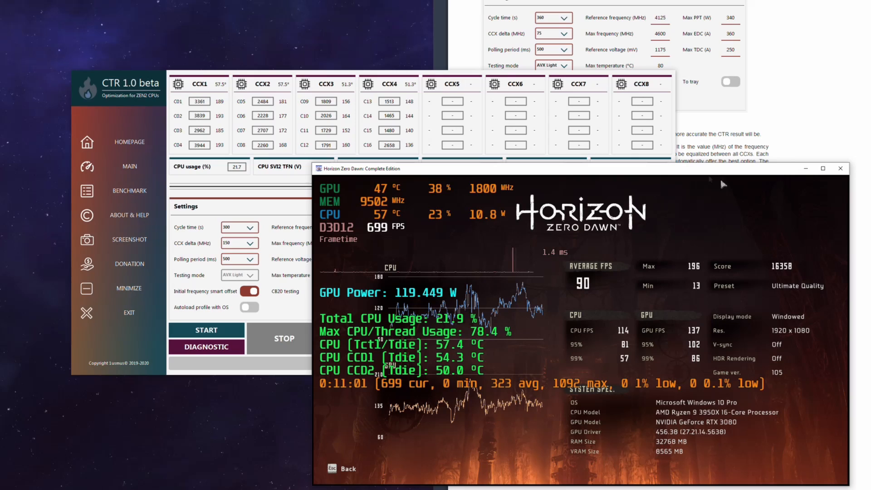
click(840, 168)
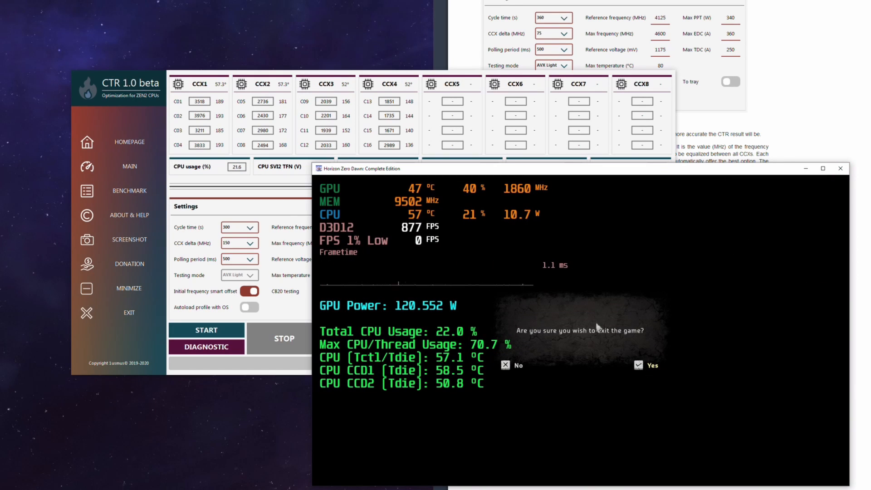
click(653, 365)
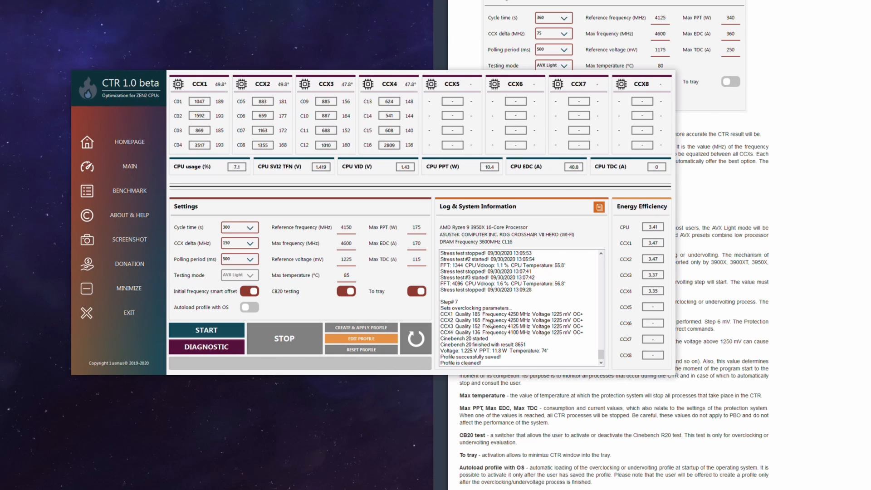
Review the end of CTR's tuning log and open its Cinebench 20 comparison of the tuned and default system
scroll(516, 332, up, 1)
scroll(517, 330, down, 1)
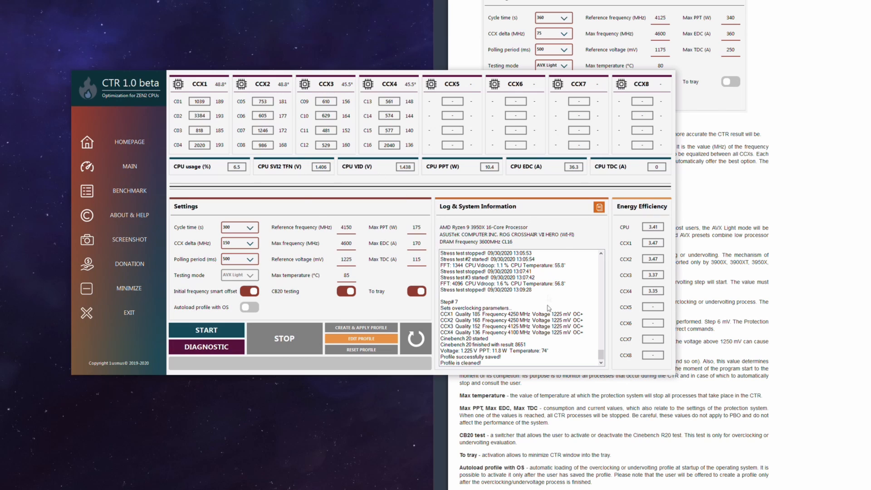
click(132, 192)
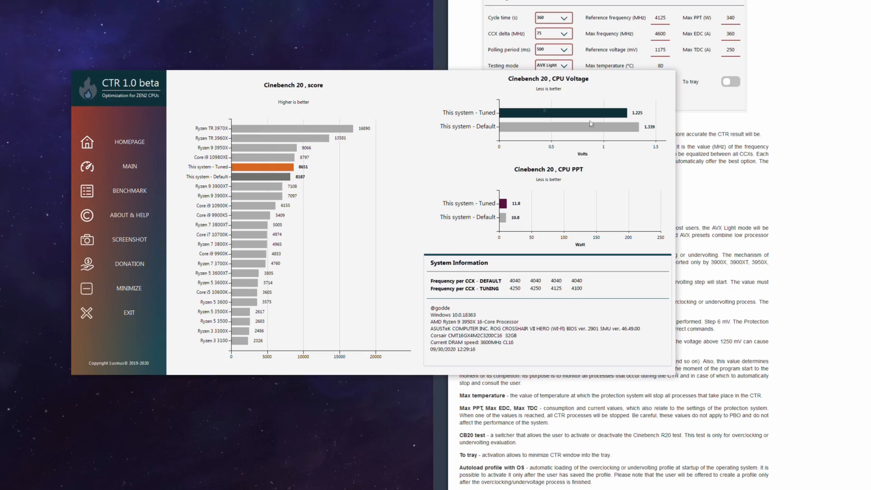
Switch to the Guru3D CTR guide, open its System requirements and preparation page, and examine the compatible processors table and BIOS recommendations
click(846, 174)
scroll(803, 189, up, 15)
scroll(781, 203, down, 20)
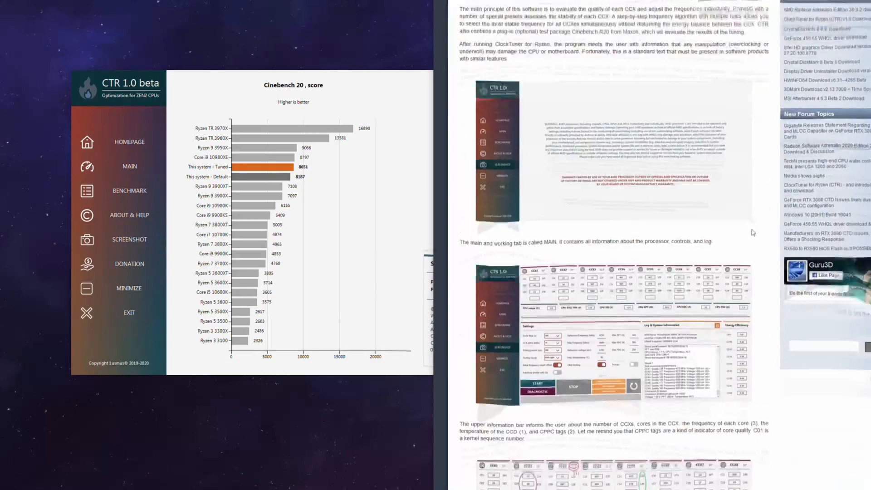
scroll(692, 393, down, 15)
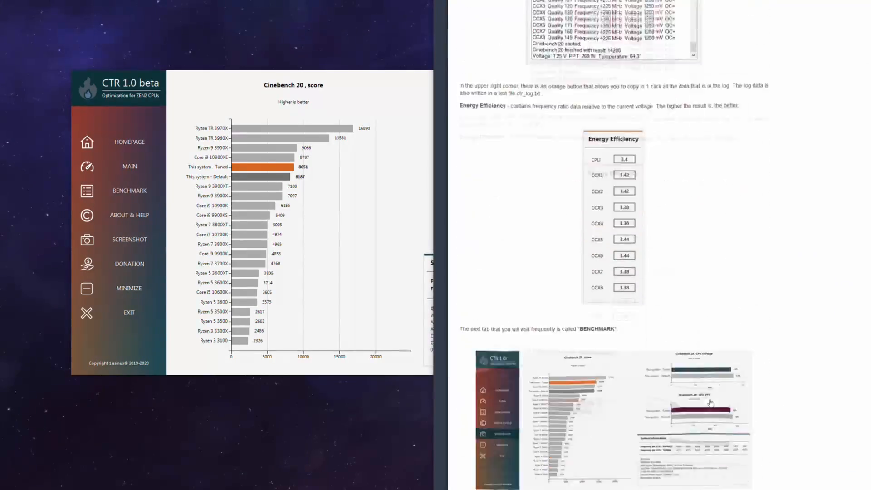
click(599, 389)
click(598, 417)
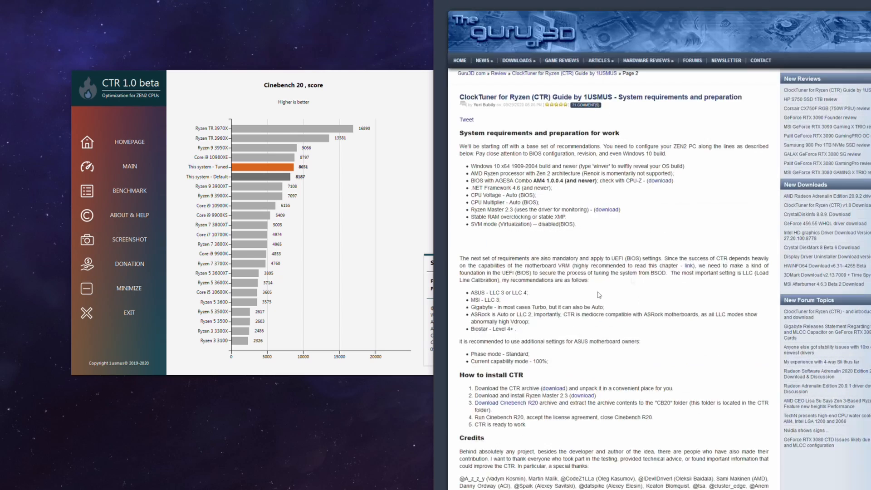
scroll(650, 221, down, 2)
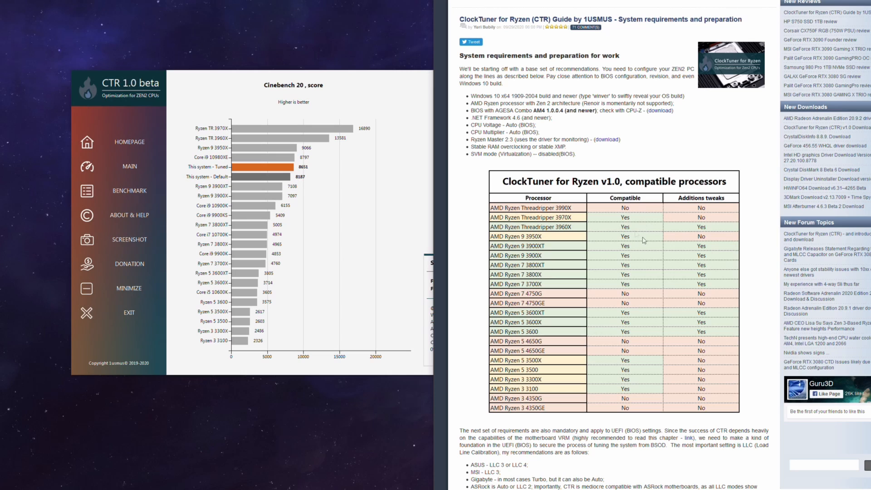
scroll(622, 175, down, 3)
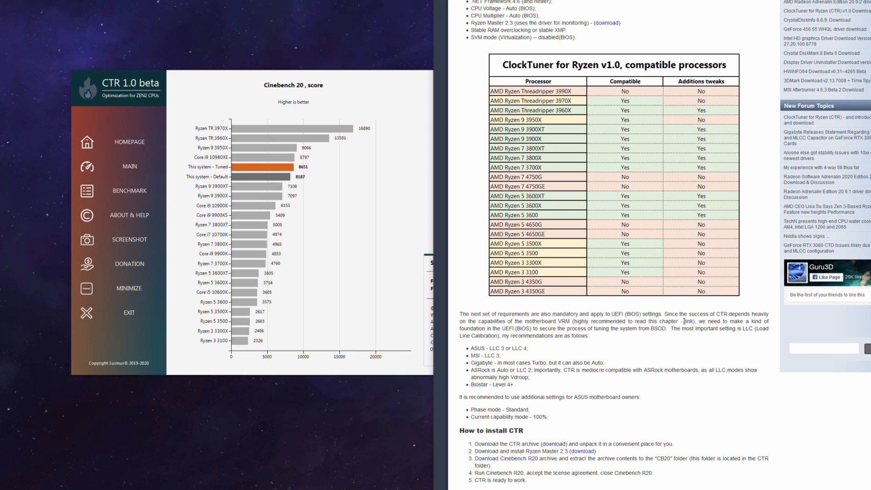
Alternate between CTR's Cinebench 20 results and the guide to review tuned versus default figures alongside processor compatibility and motherboard recommendations
click(353, 370)
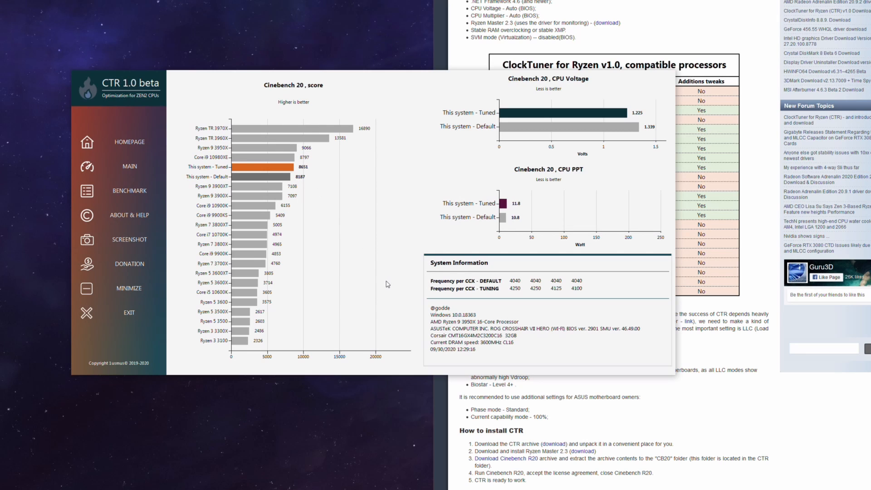
click(740, 417)
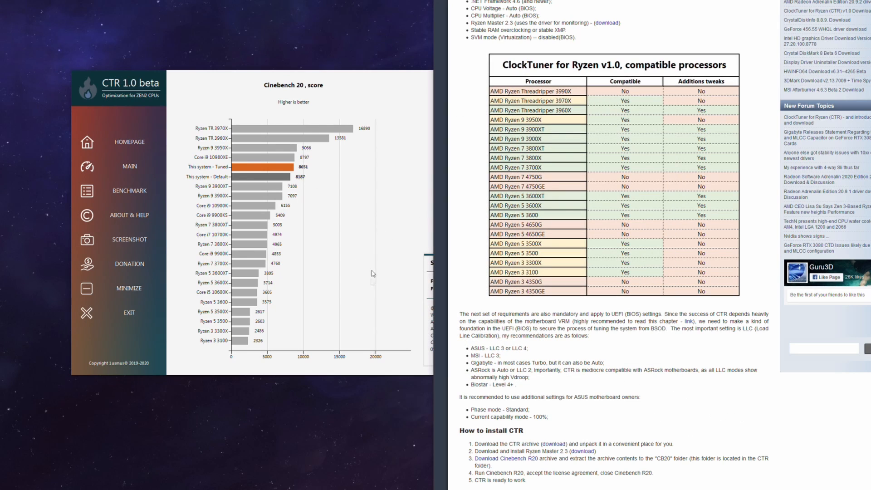
click(384, 227)
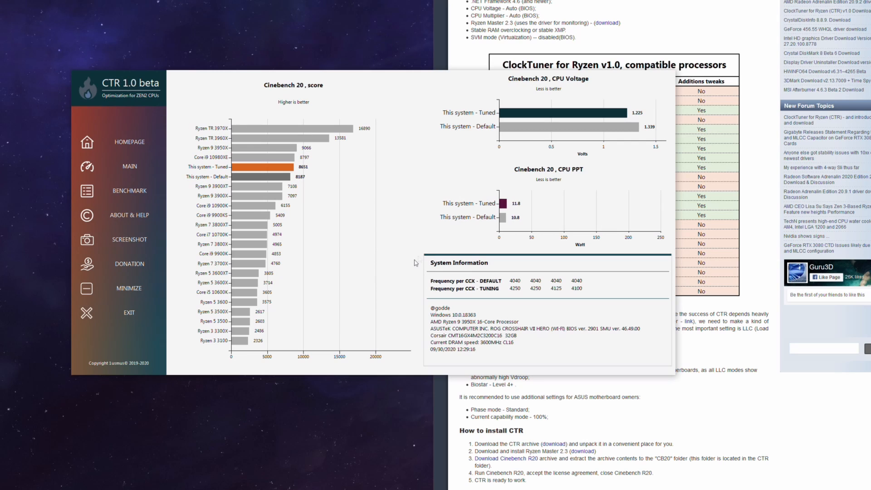
triple_click(743, 380)
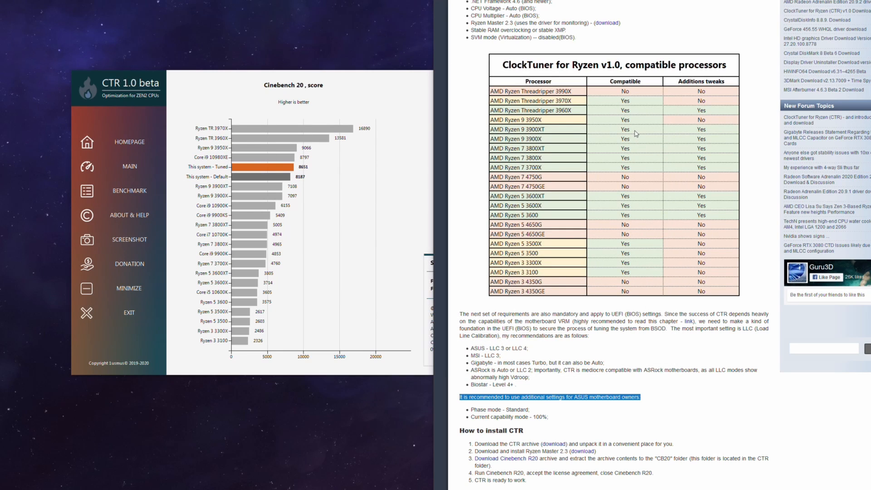
click(214, 360)
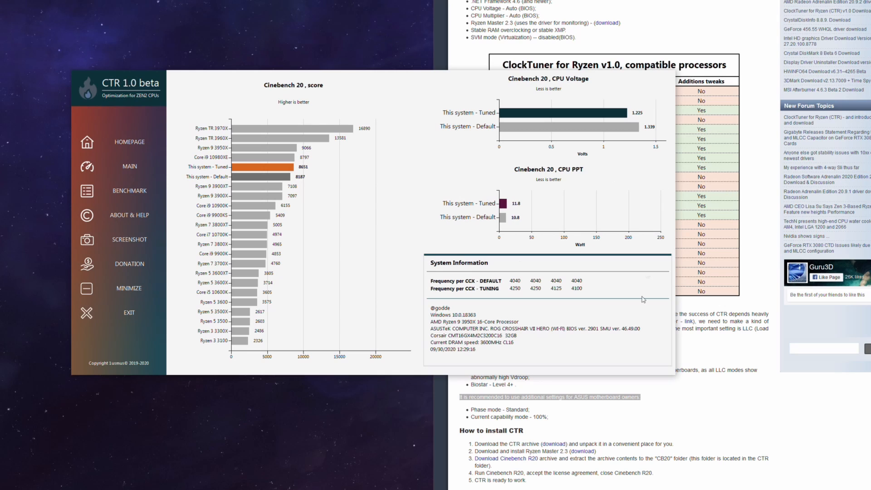
click(738, 418)
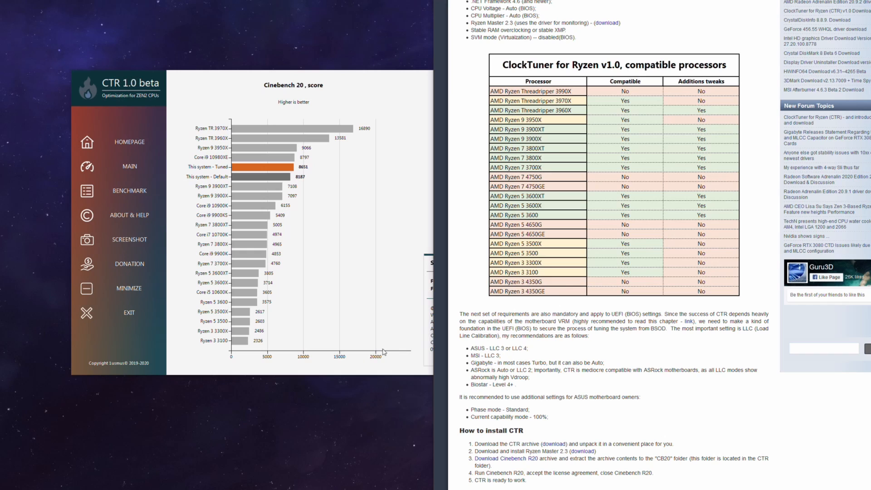
click(396, 370)
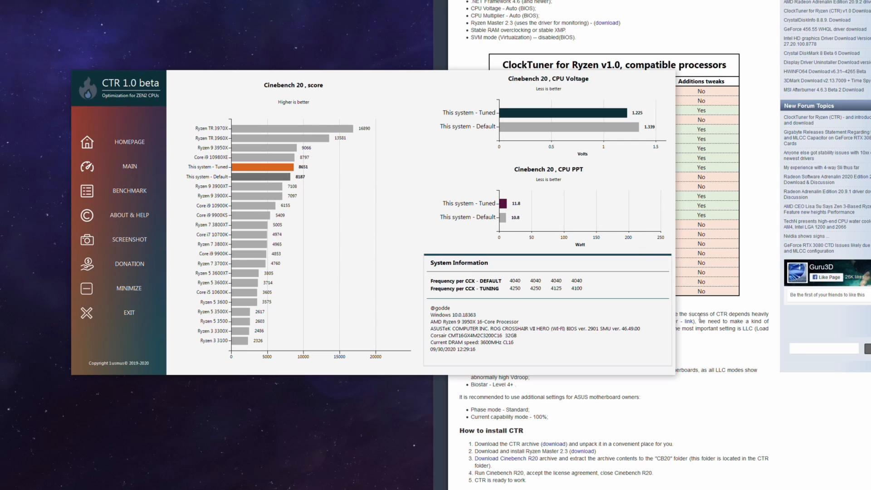
click(715, 384)
click(396, 371)
click(728, 437)
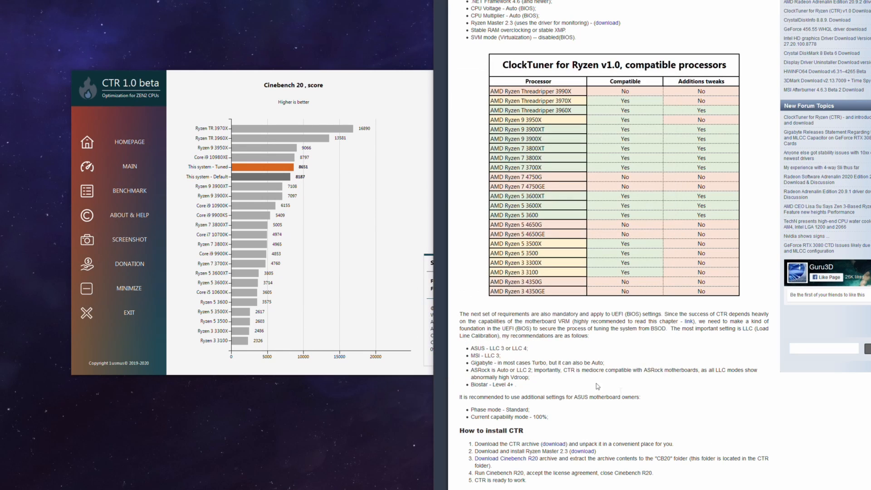
click(357, 370)
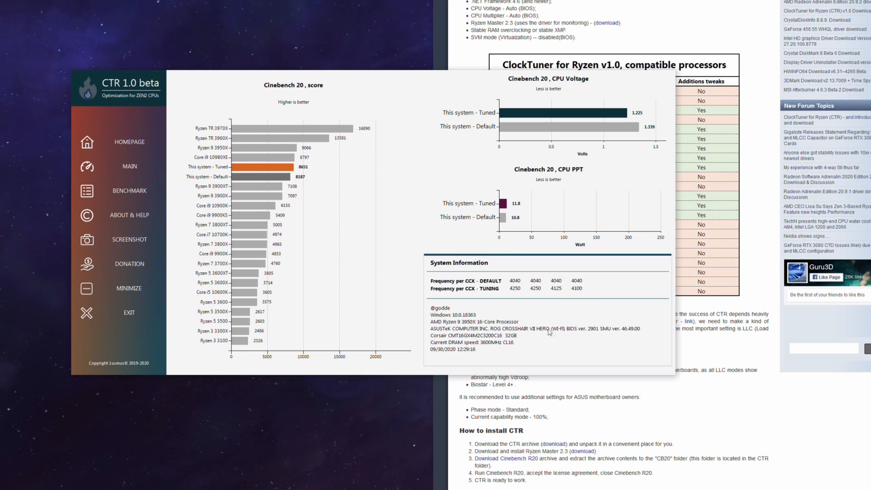
click(721, 399)
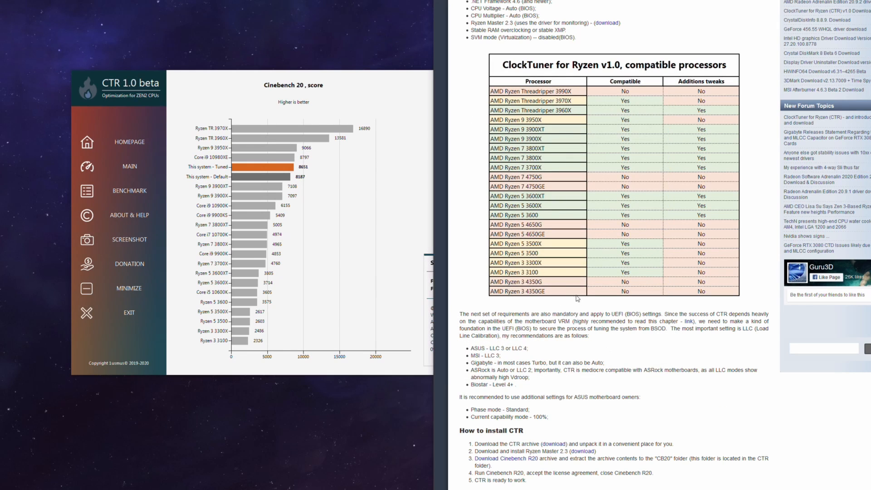